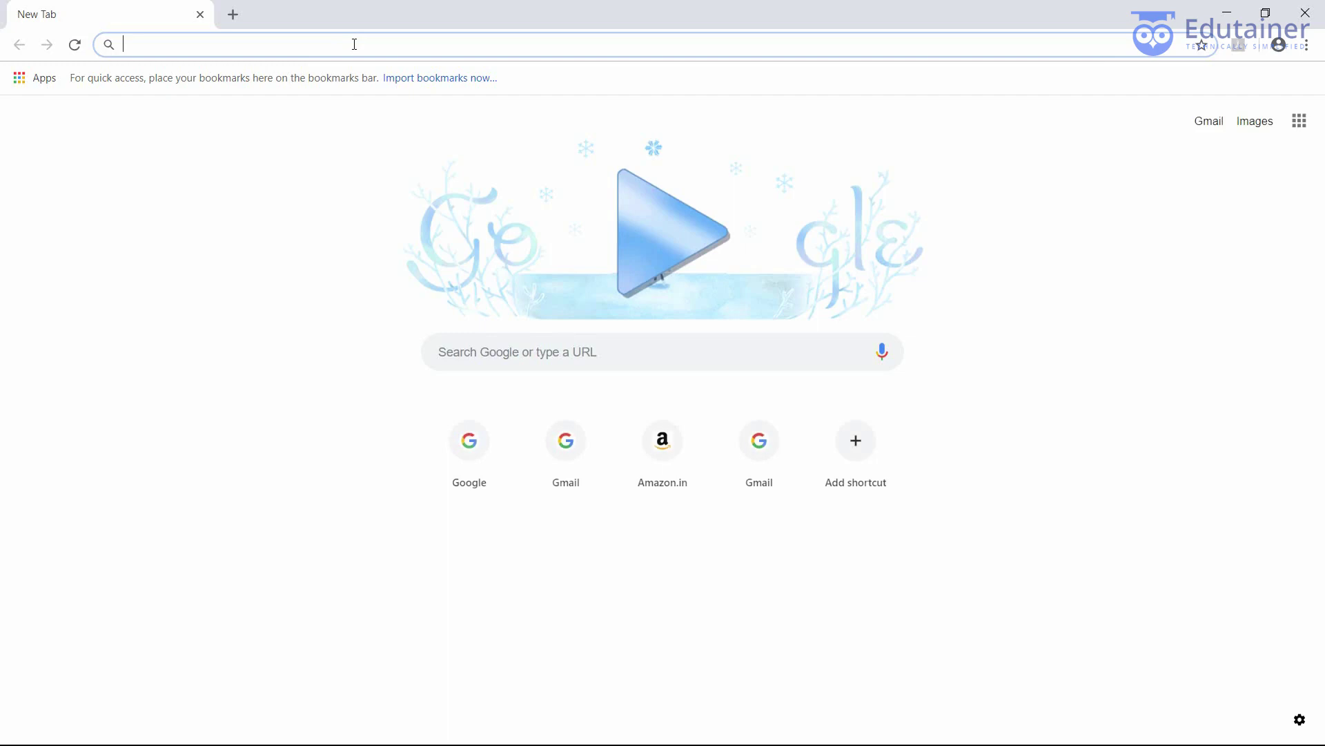
Search Google for 'arduino' and open the 'Arduino - Home' result at arduino.cc
{"action": "type", "text": "arduino"}
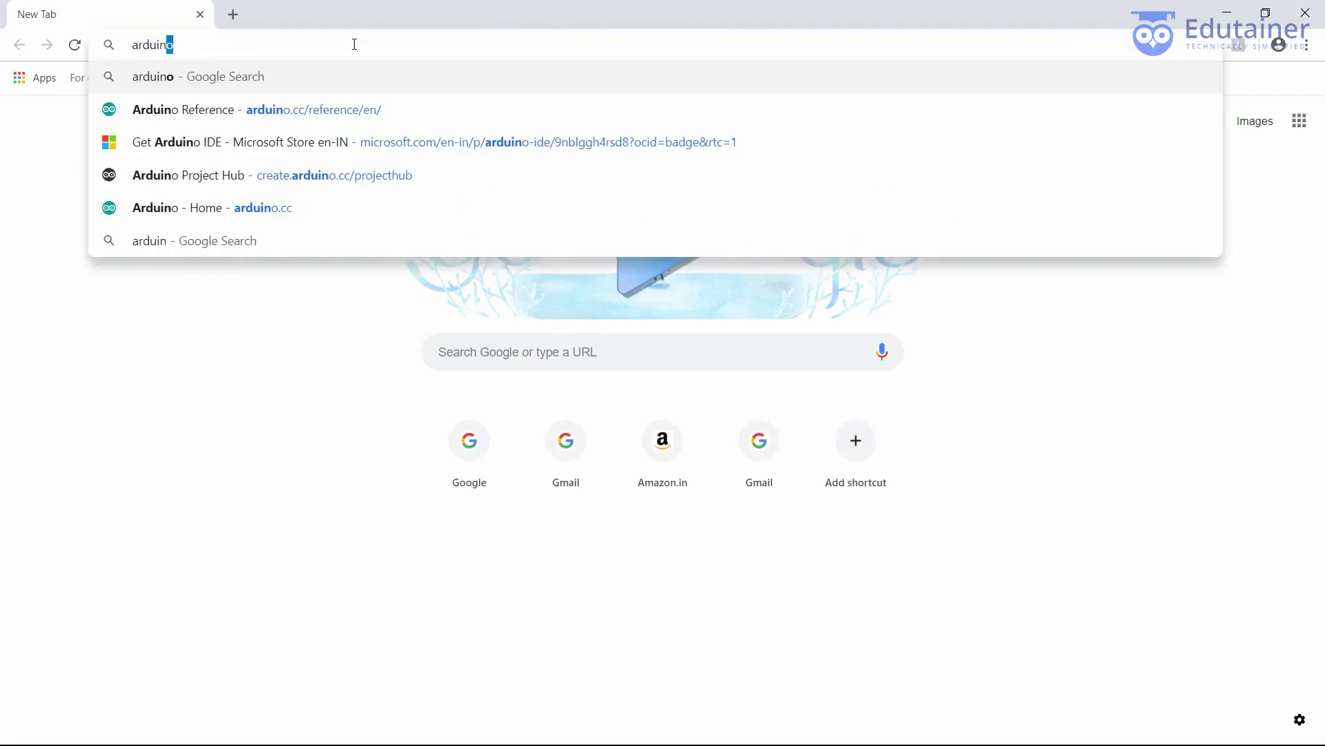
{"action": "key", "text": "Return"}
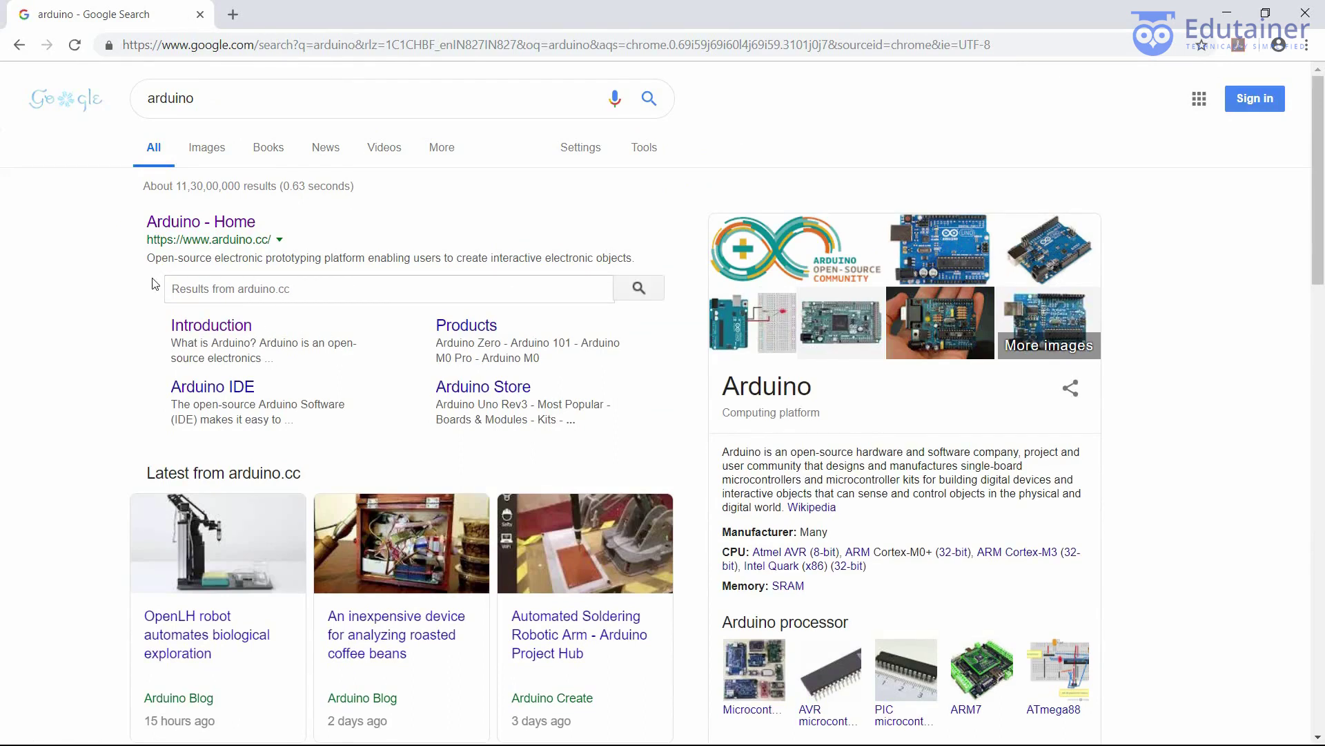
{"action": "left_click", "coordinate": [180, 230]}
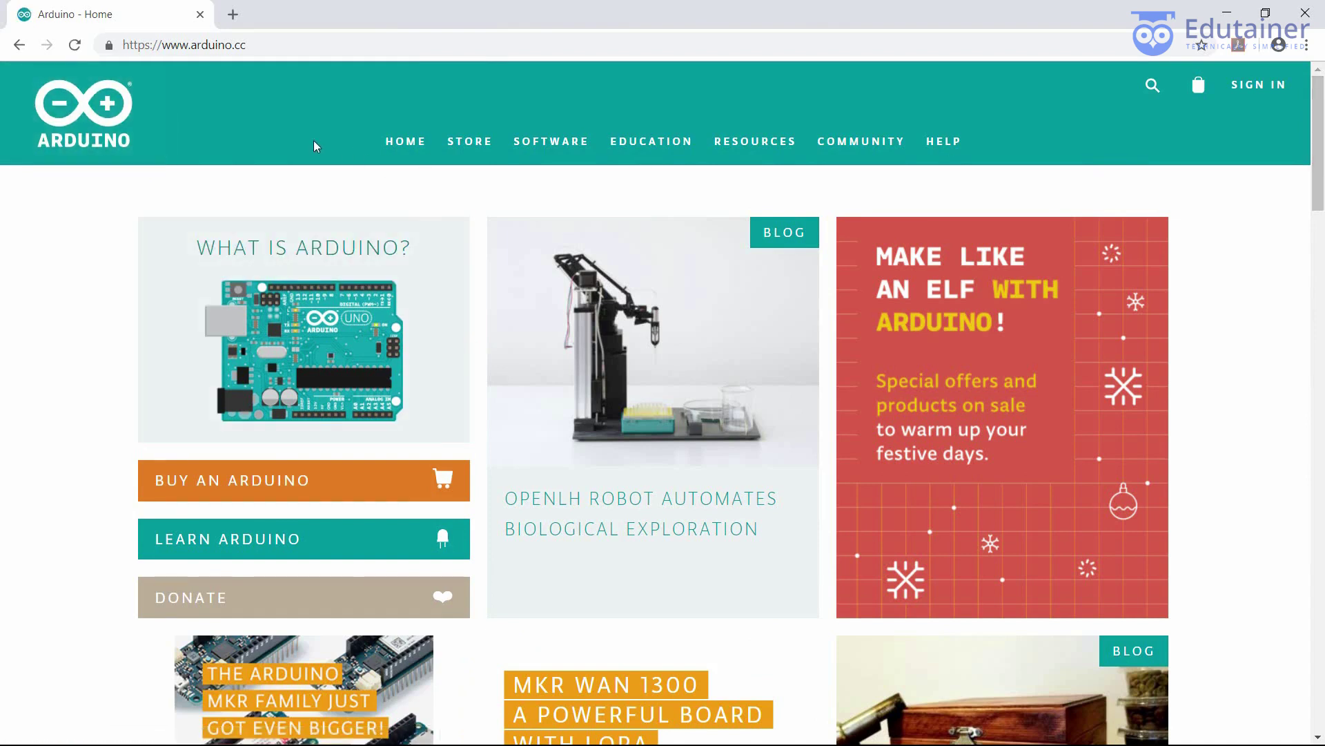
Go to the Arduino Software downloads page and scroll to the Arduino IDE 1.8.8 download options
{"action": "mouse_move", "coordinate": [526, 141]}
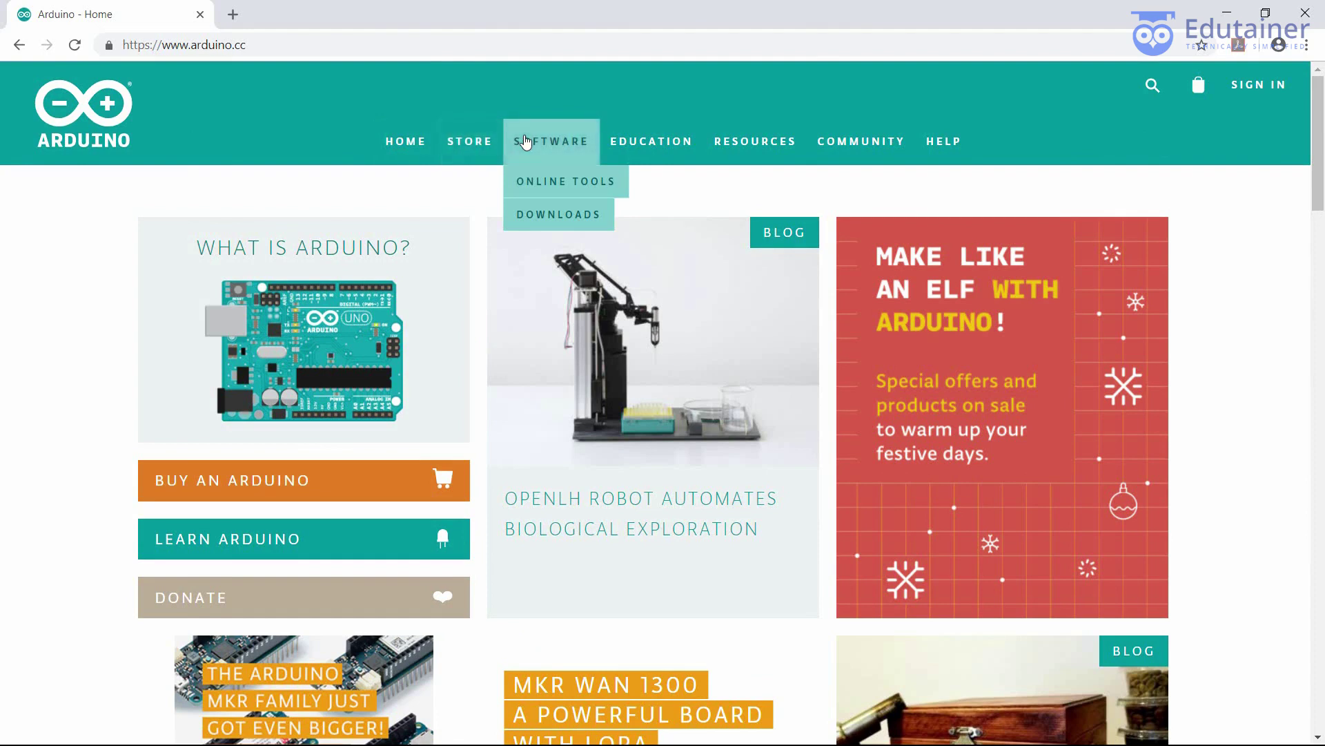
{"action": "left_click", "coordinate": [551, 218]}
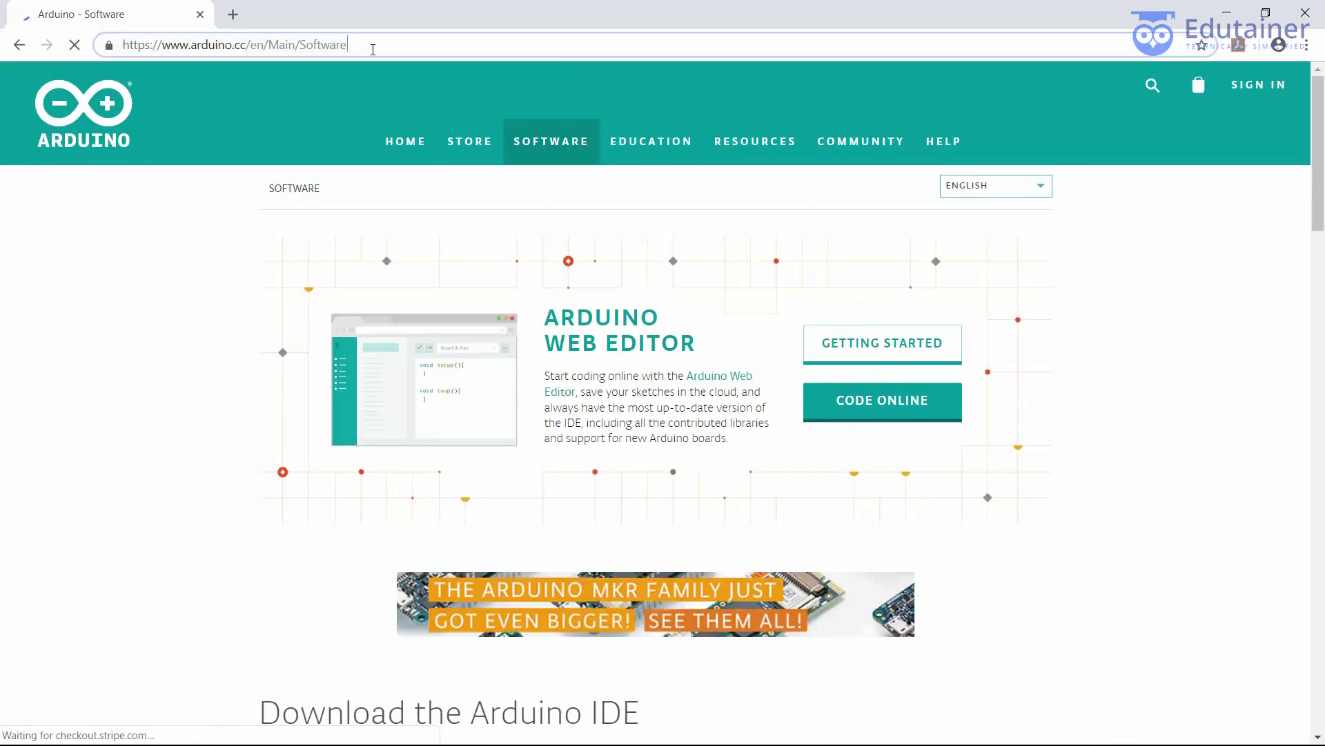
{"action": "left_click", "coordinate": [373, 46]}
{"action": "left_click_drag", "start_coordinate": [1319, 110], "coordinate": [1323, 233]}
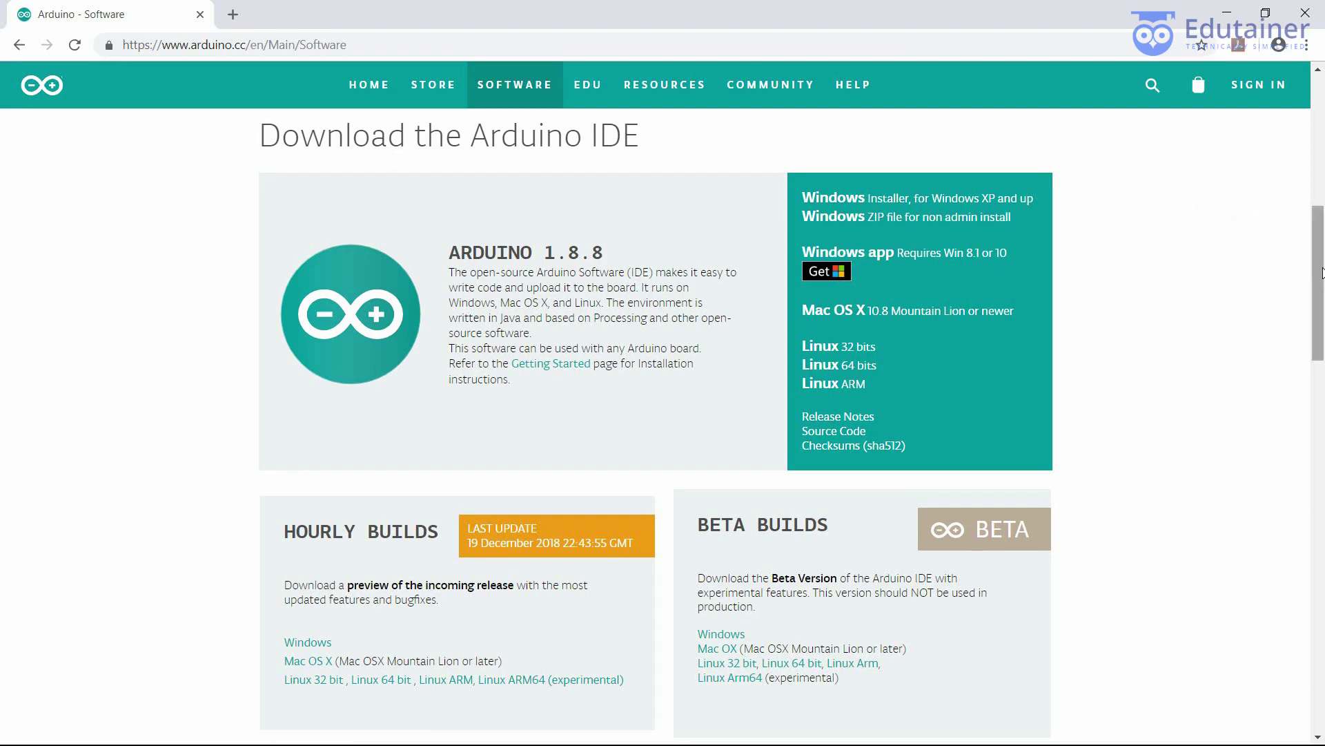
{"action": "scroll", "coordinate": [1322, 271], "scroll_direction": "up", "scroll_amount": 1}
{"action": "scroll", "coordinate": [1322, 274], "scroll_direction": "down", "scroll_amount": 1}
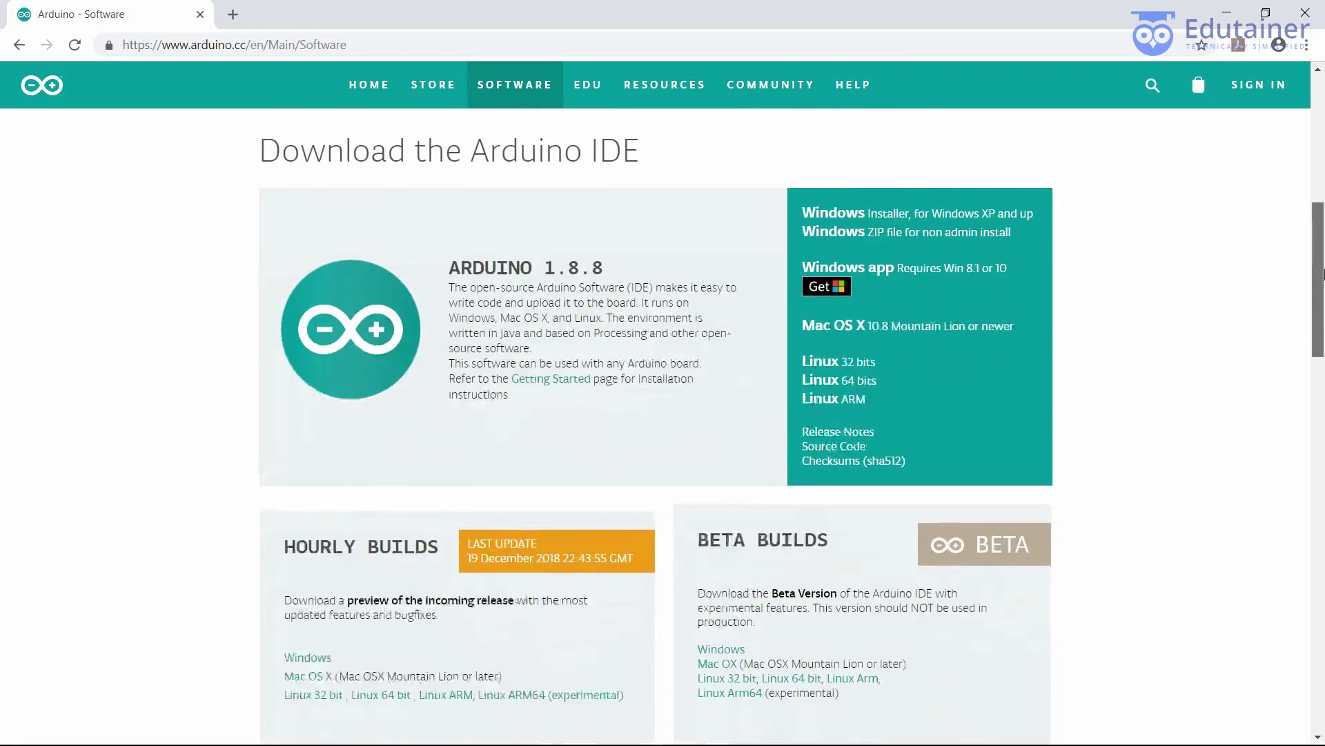
{"action": "scroll", "coordinate": [1322, 274], "scroll_direction": "down", "scroll_amount": 1}
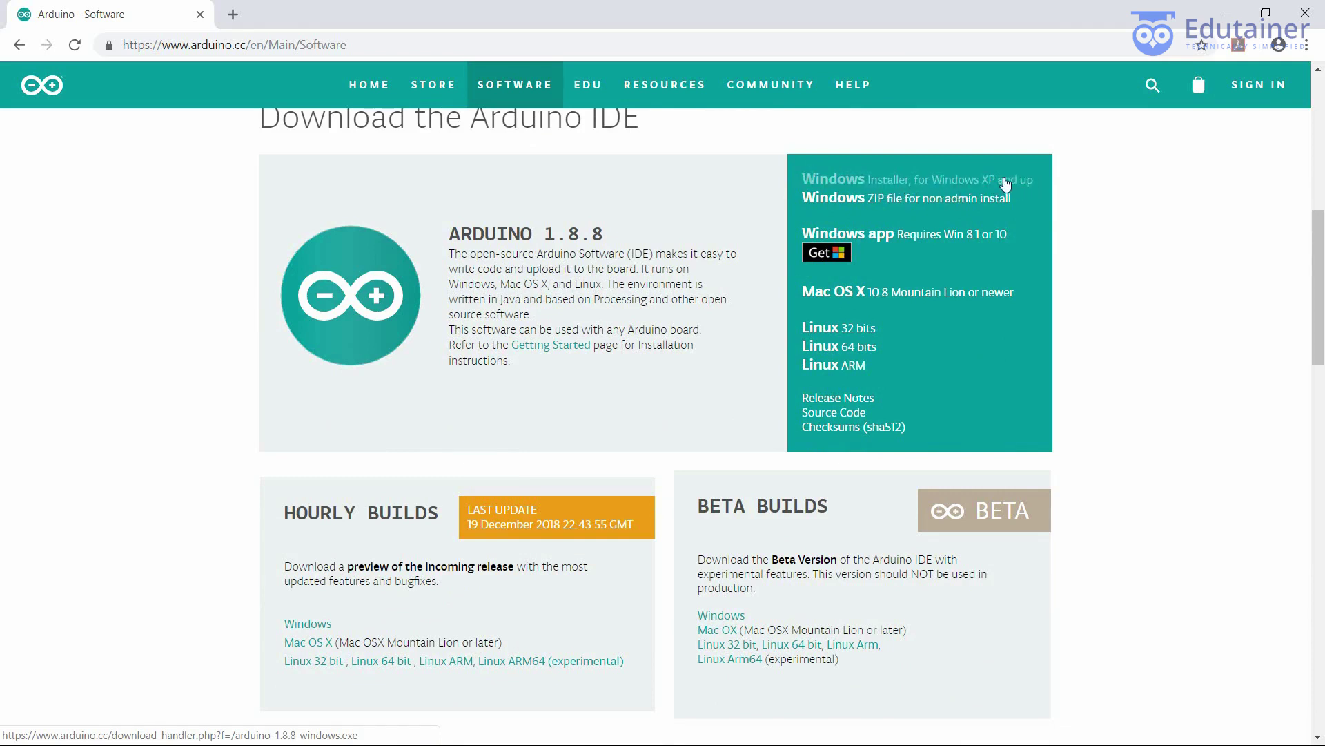
Choose the Arduino 1.8.8 Windows Installer and pick JUST DOWNLOAD on the donate page
{"action": "left_click", "coordinate": [967, 187]}
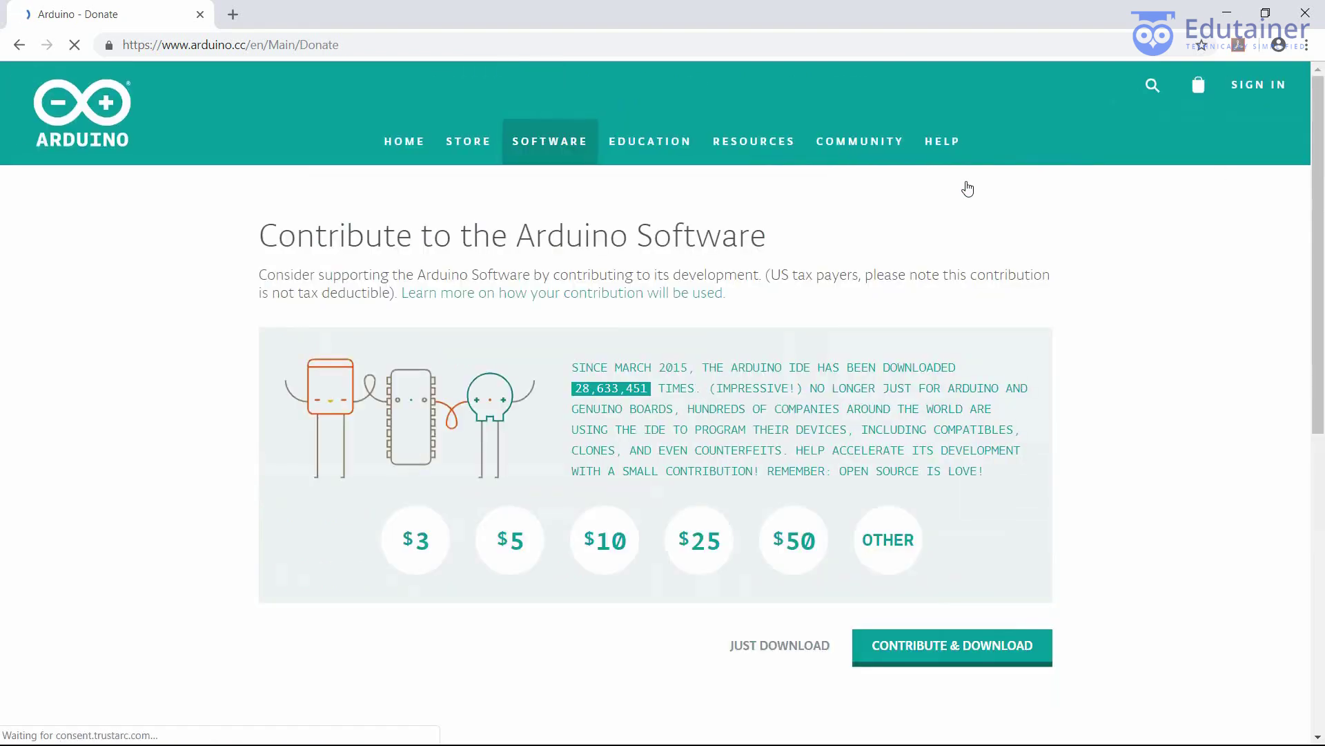
{"action": "mouse_move", "coordinate": [1322, 148]}
{"action": "left_mouse_down"}
{"action": "mouse_move", "coordinate": [1322, 200]}
{"action": "mouse_move", "coordinate": [1323, 147]}
{"action": "left_mouse_up"}
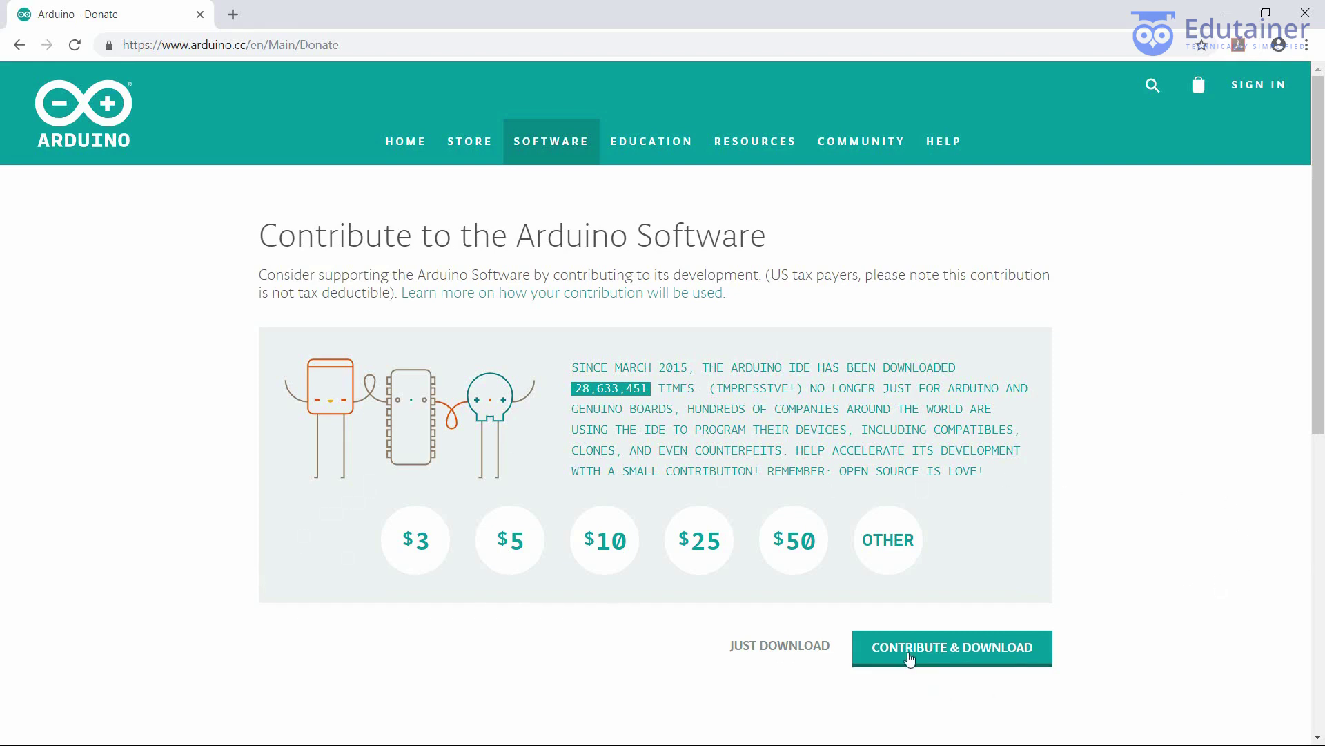
{"action": "scroll", "coordinate": [1323, 358], "scroll_direction": "down", "scroll_amount": 2}
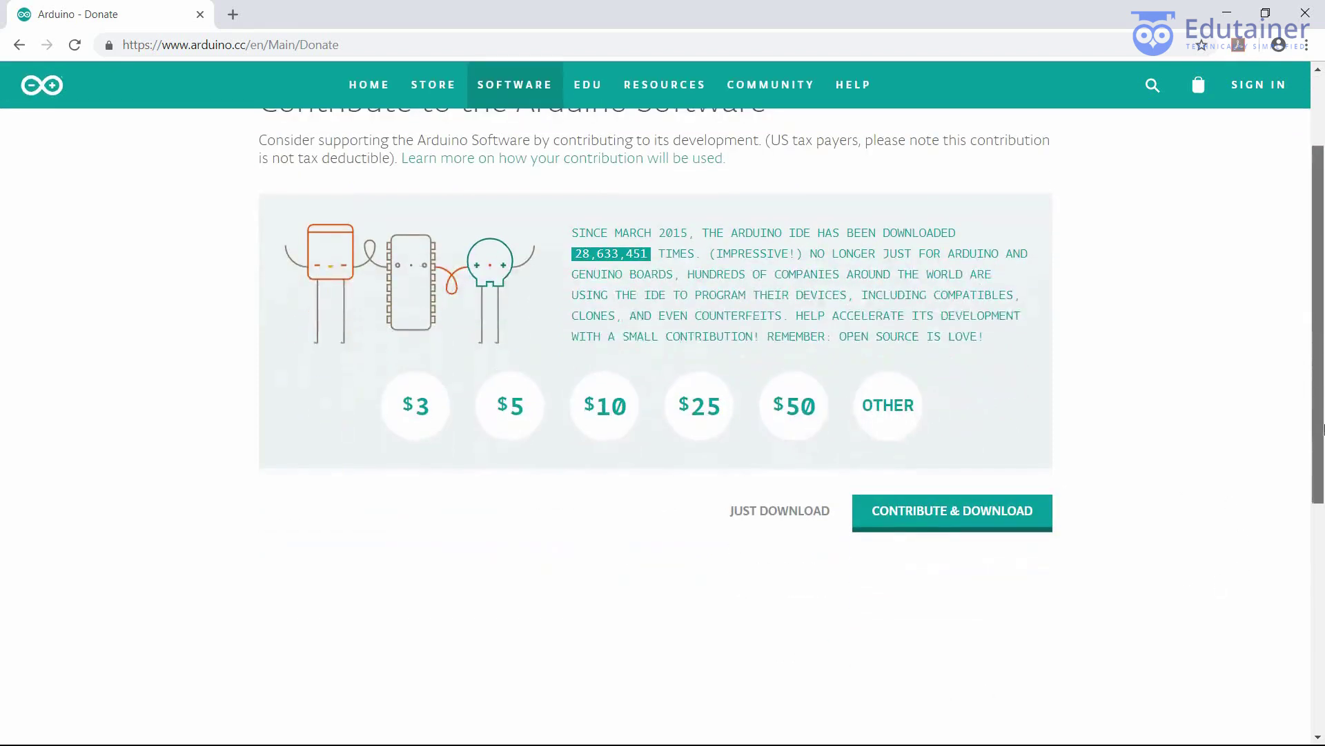
{"action": "scroll", "coordinate": [1324, 341], "scroll_direction": "up", "scroll_amount": 2}
{"action": "left_click_drag", "start_coordinate": [1323, 341], "coordinate": [1324, 382]}
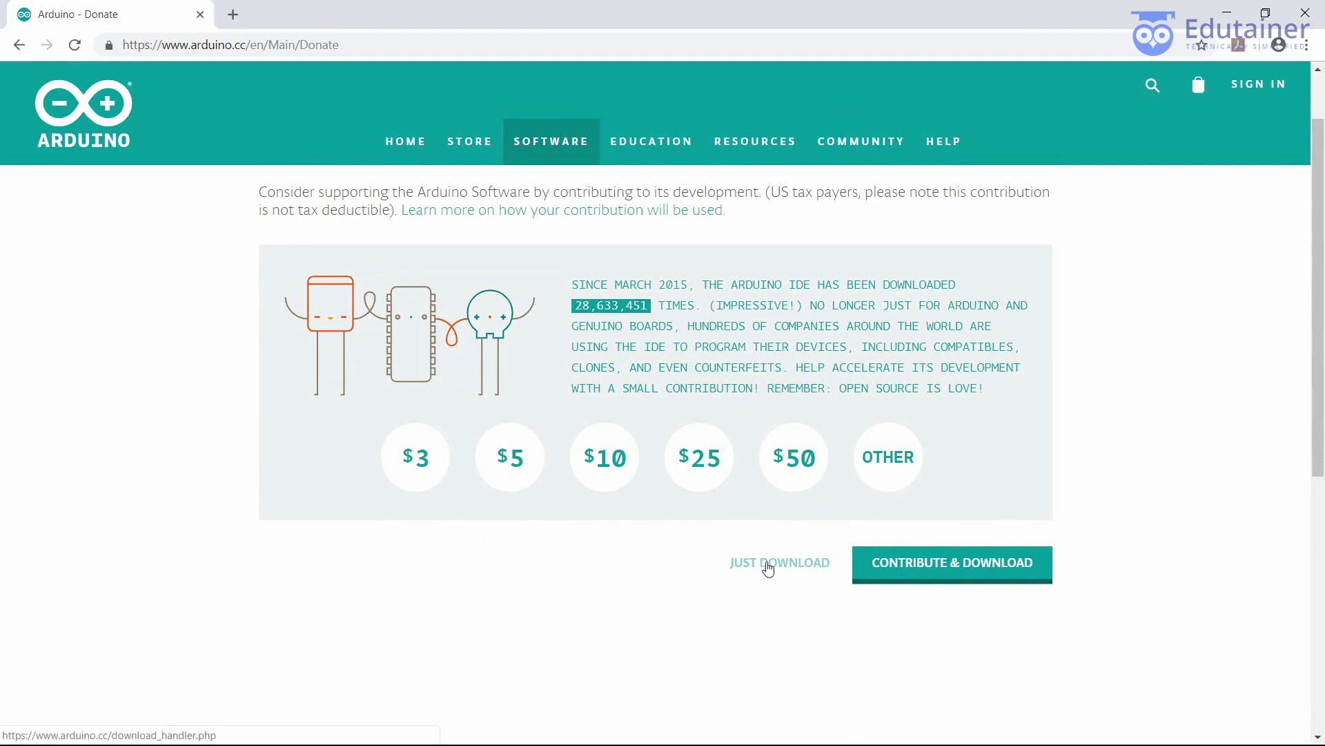
{"action": "left_click", "coordinate": [769, 569]}
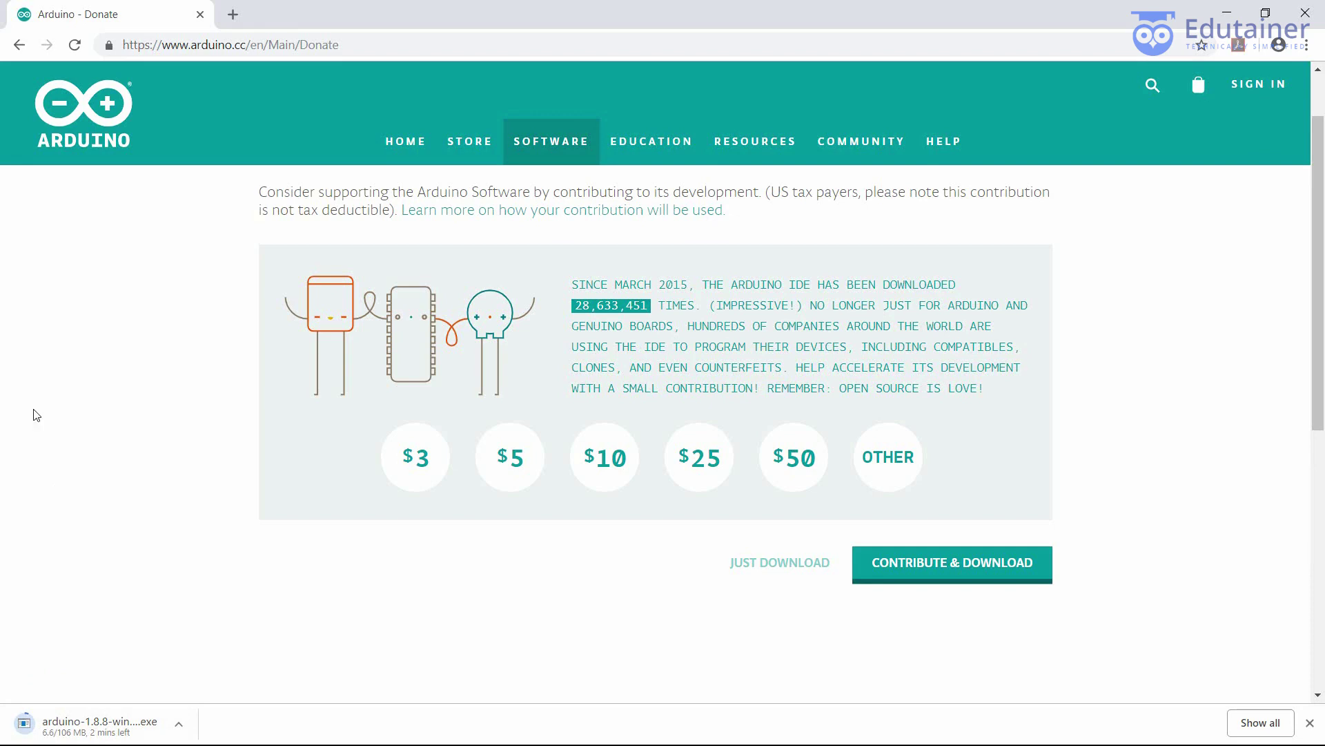
Once arduino-1.8.8-windows.exe finishes downloading, show it in its Downloads folder
{"action": "left_click", "coordinate": [181, 726]}
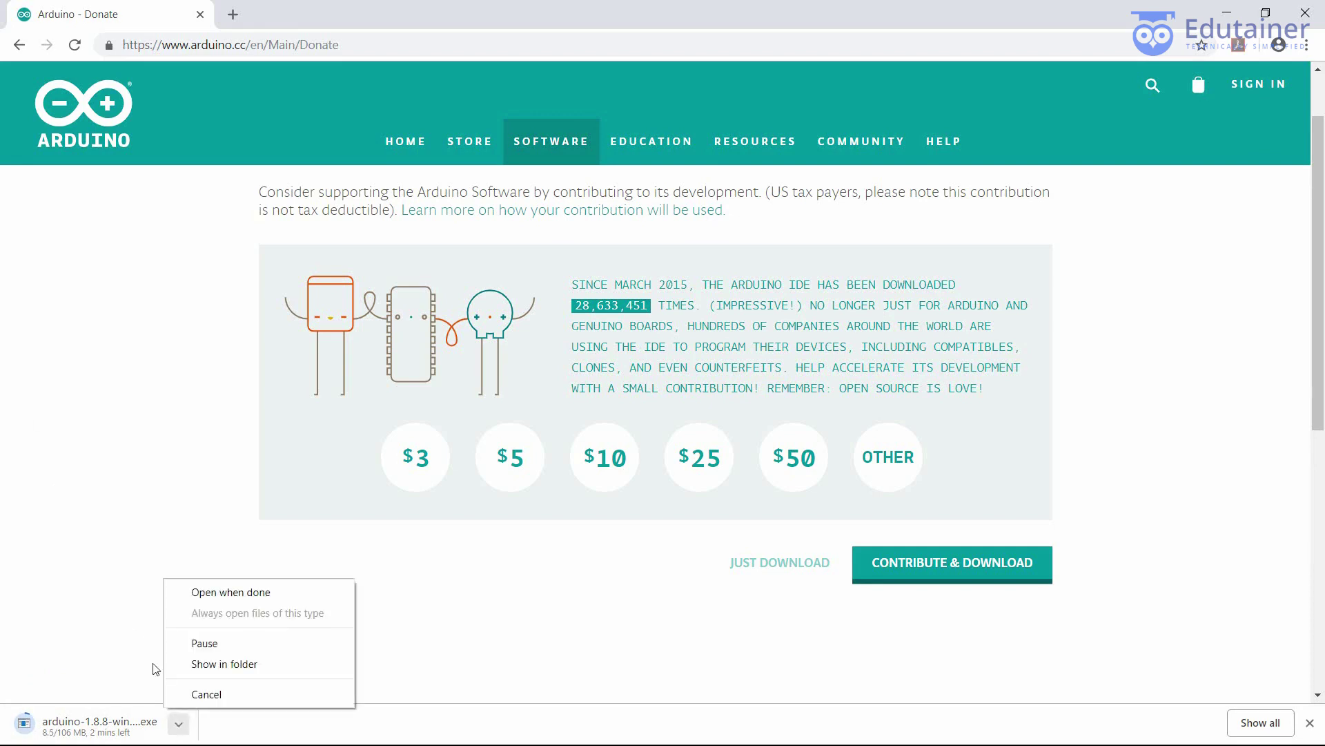
{"action": "left_click", "coordinate": [65, 594]}
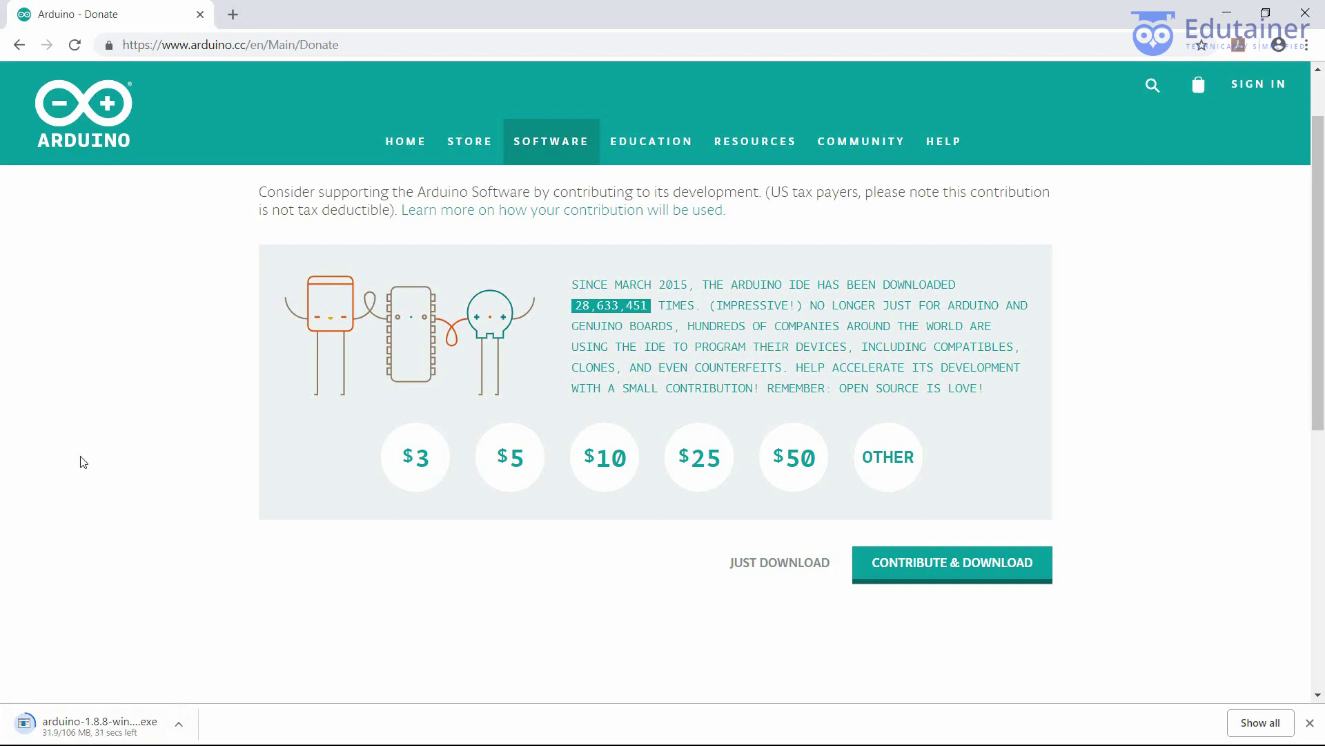
{"action": "left_click", "coordinate": [178, 723]}
{"action": "left_click", "coordinate": [59, 504]}
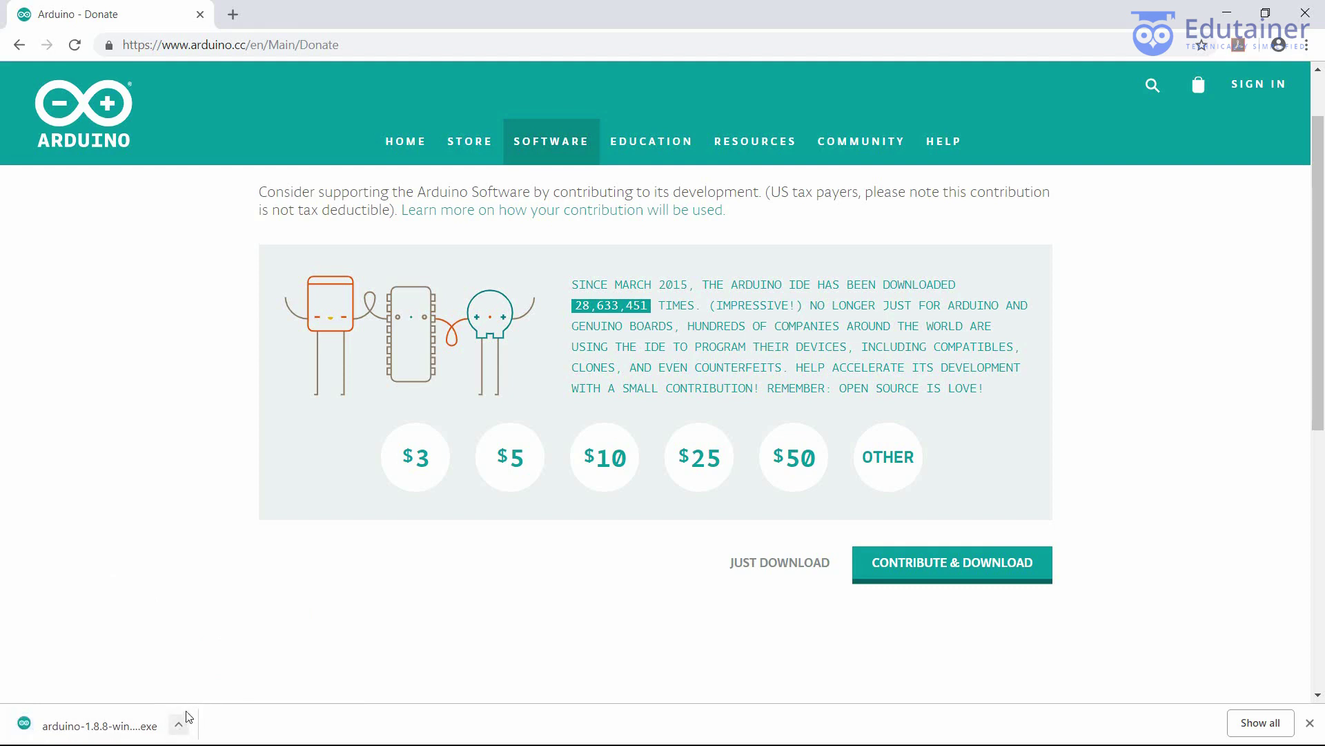
{"action": "left_click", "coordinate": [179, 726]}
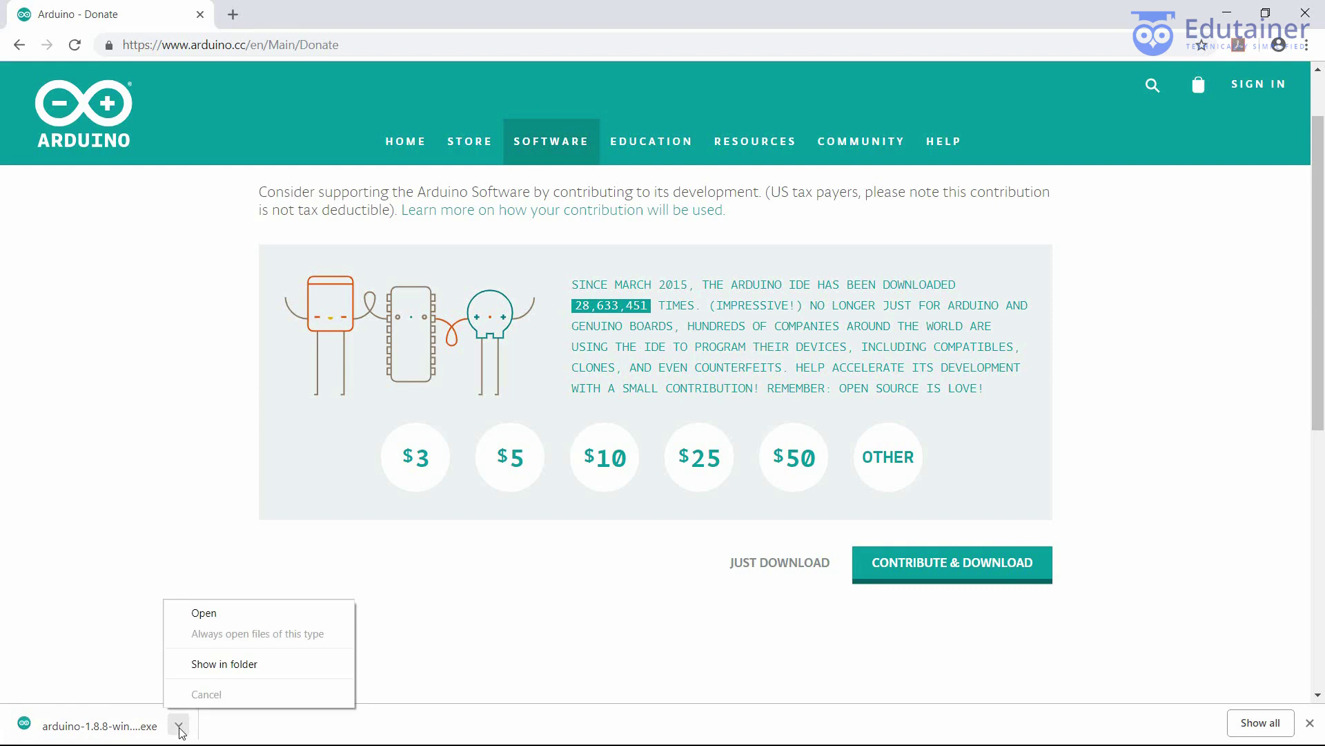
{"action": "left_click", "coordinate": [249, 664]}
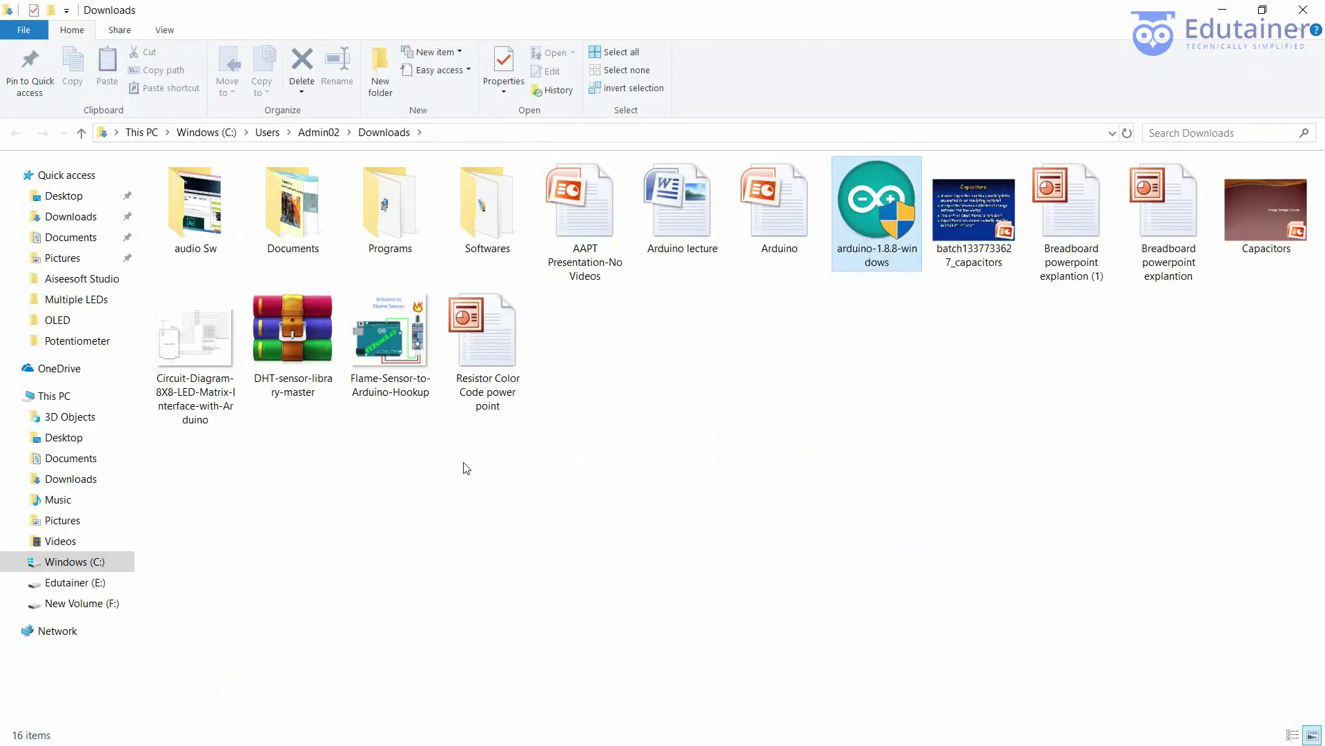
Run arduino-1.8.8-windows.exe, close the Downloads window and minimize Chrome to reveal Arduino Setup
{"action": "double_click", "coordinate": [892, 249]}
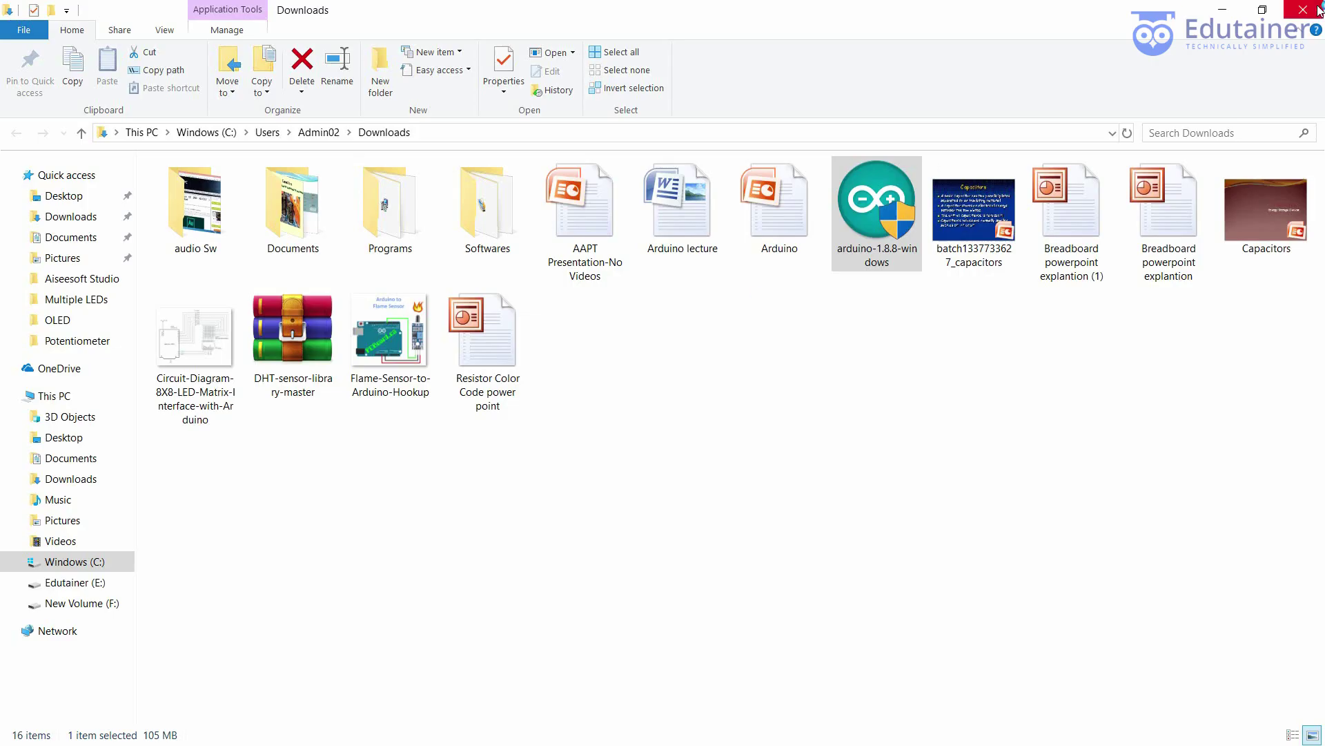
{"action": "left_click", "coordinate": [1319, 10]}
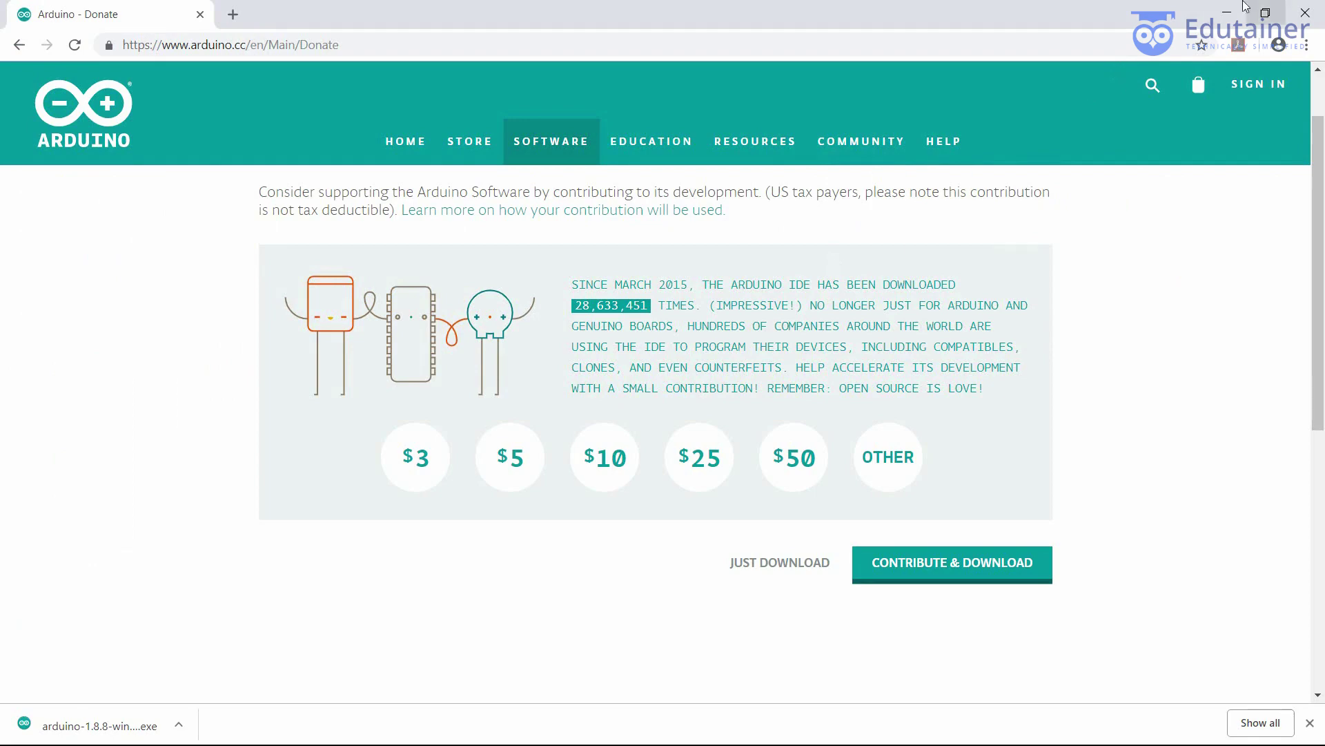
{"action": "left_click", "coordinate": [1226, 12]}
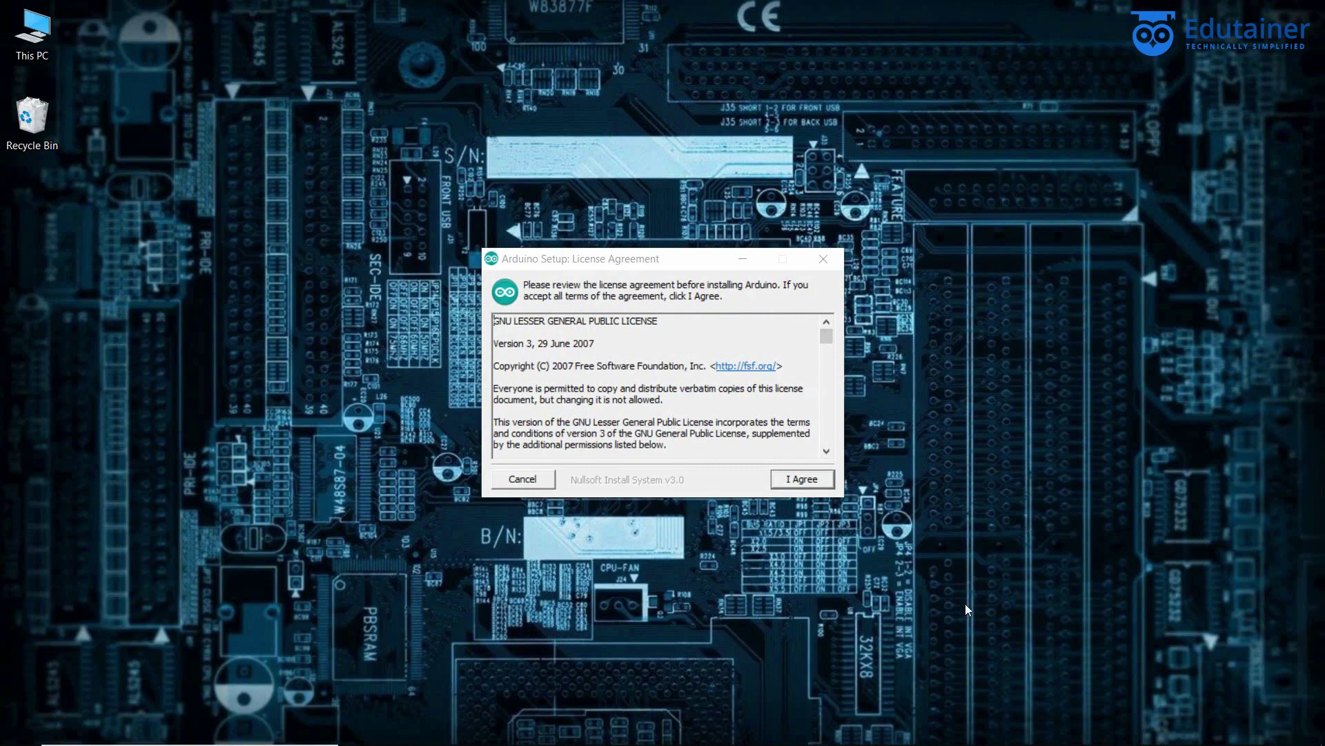
Accept the licence, keep all components, and install into C:\Program Files (x86)\Arduino
{"action": "left_click", "coordinate": [796, 479]}
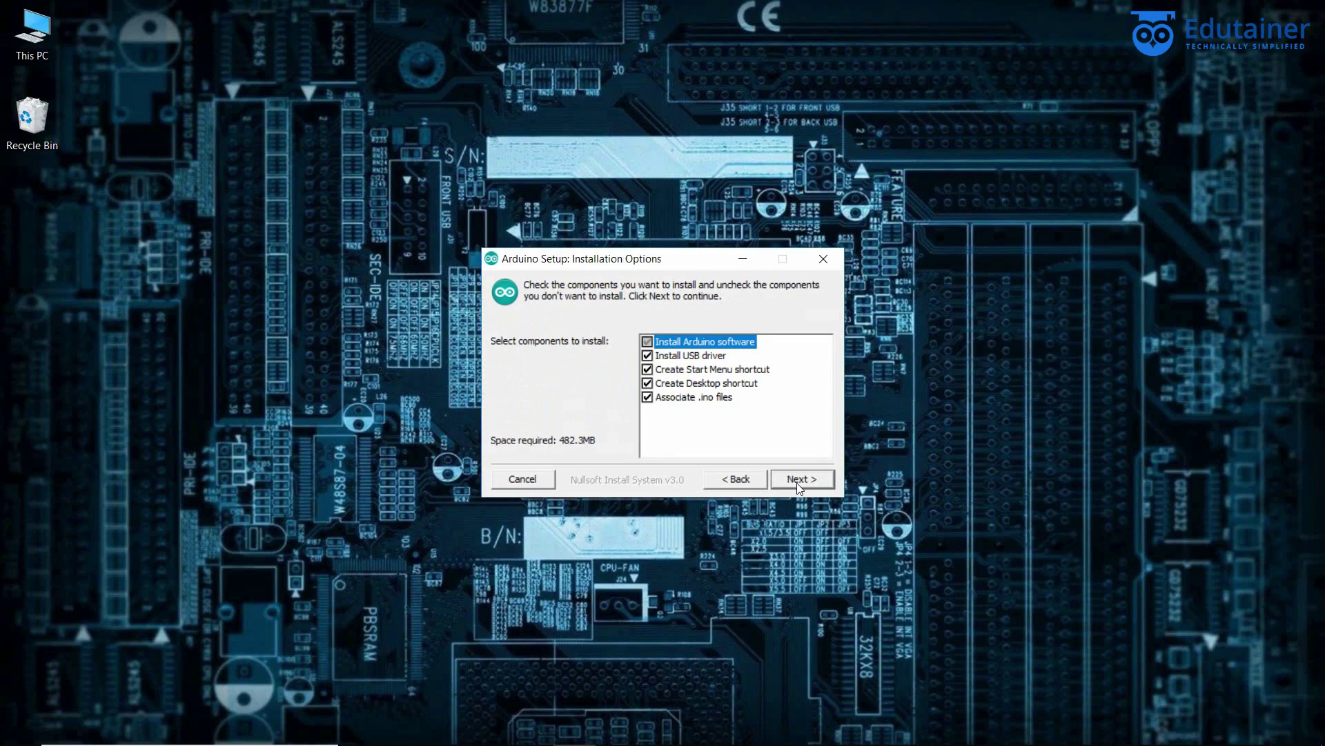
{"action": "left_click", "coordinate": [796, 480]}
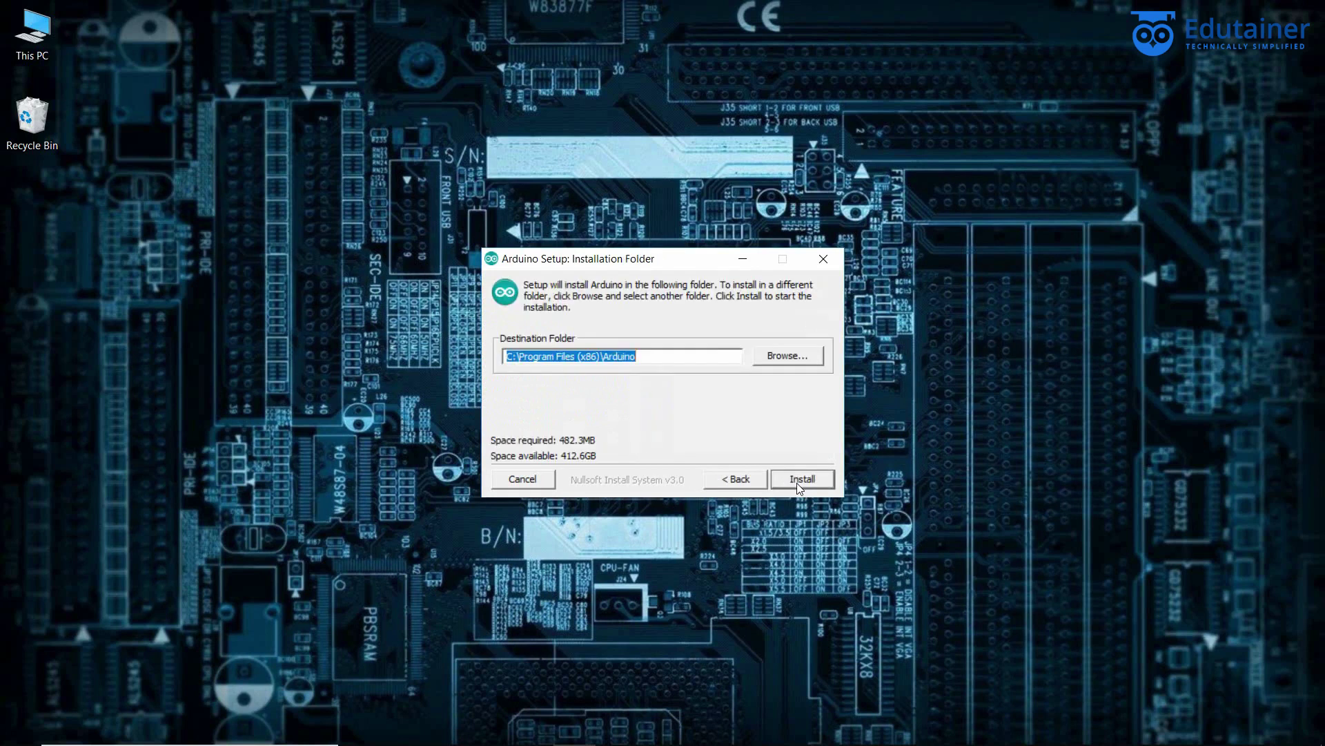
{"action": "left_click", "coordinate": [796, 482]}
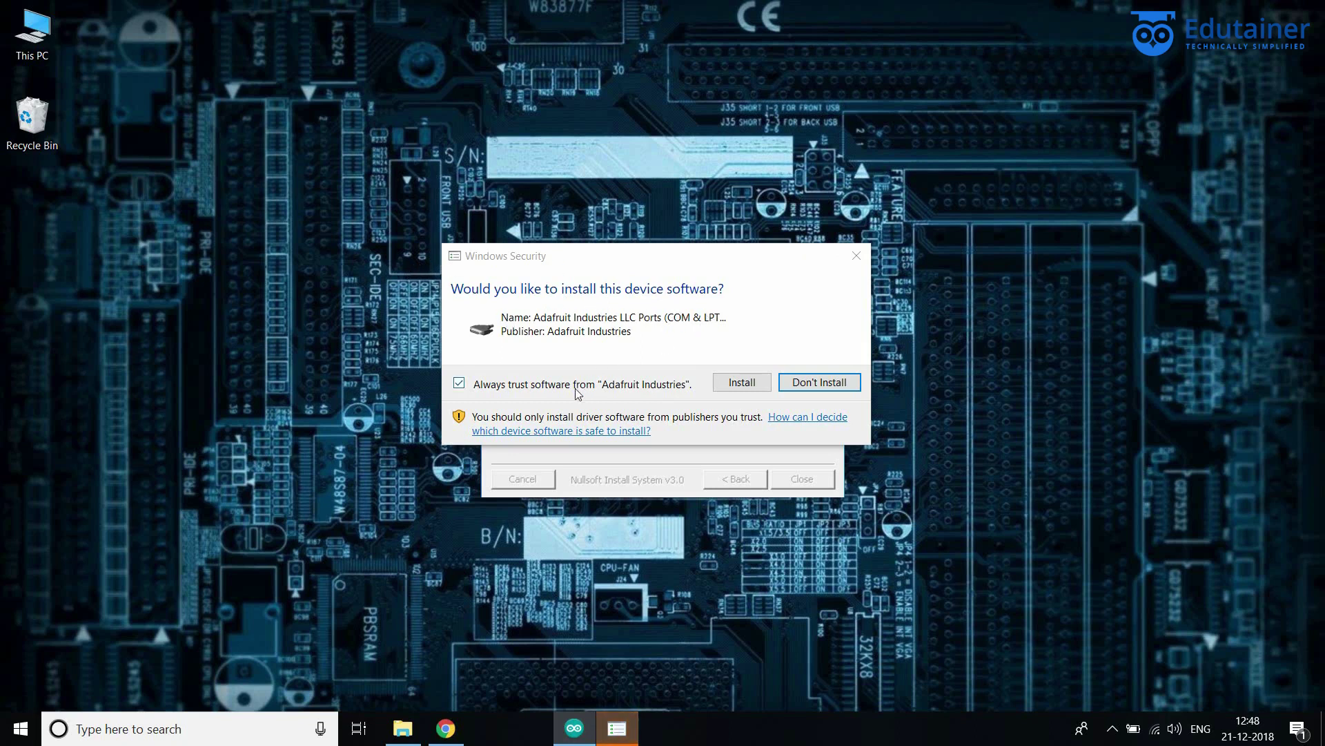
Approve the Adafruit, Arduino srl and Arduino LLC driver installs, then close the completed installer
{"action": "left_click", "coordinate": [744, 388]}
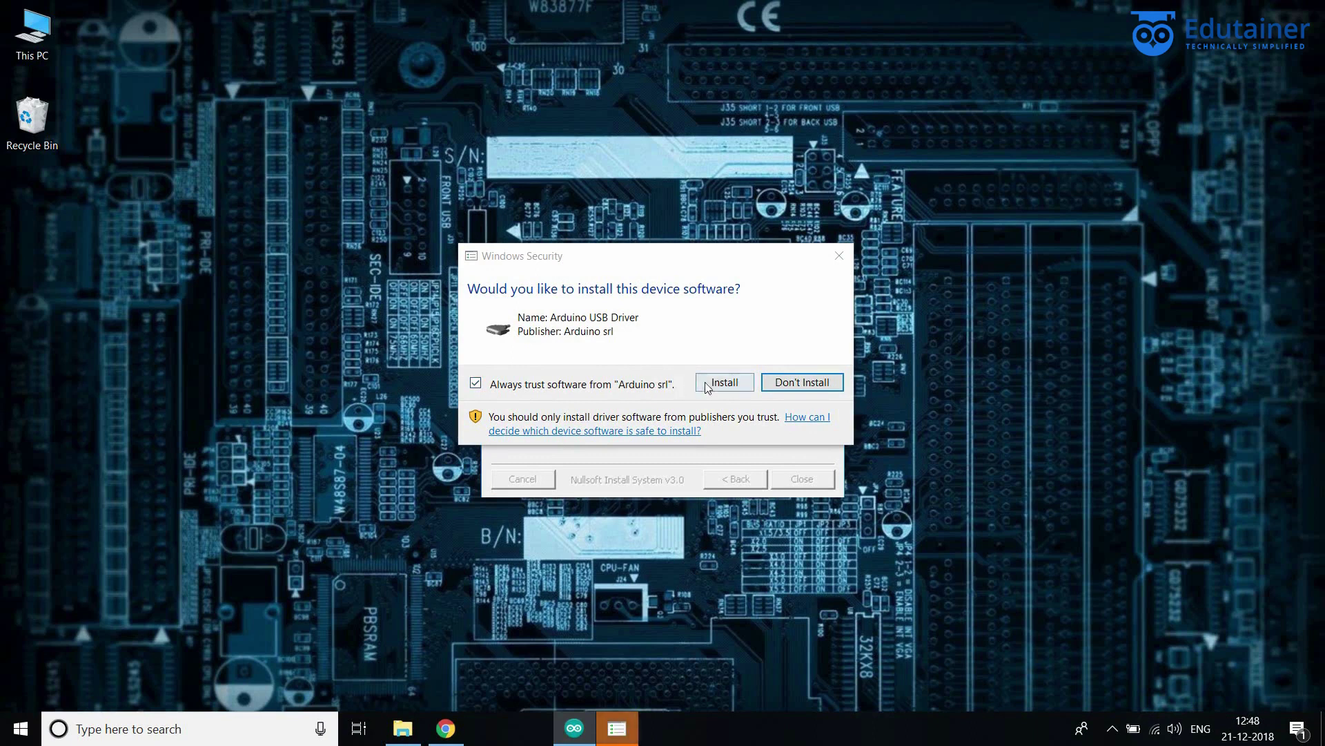
{"action": "left_click", "coordinate": [703, 381]}
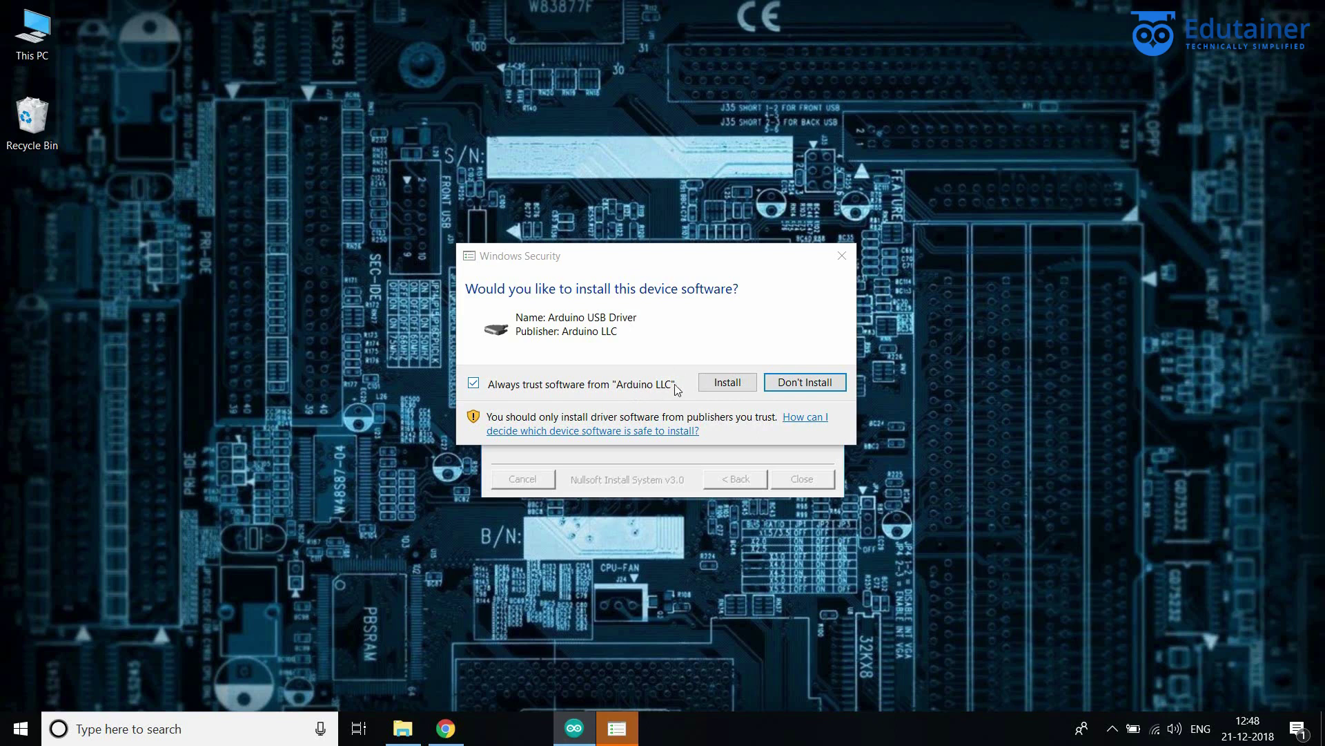
{"action": "left_click", "coordinate": [707, 386]}
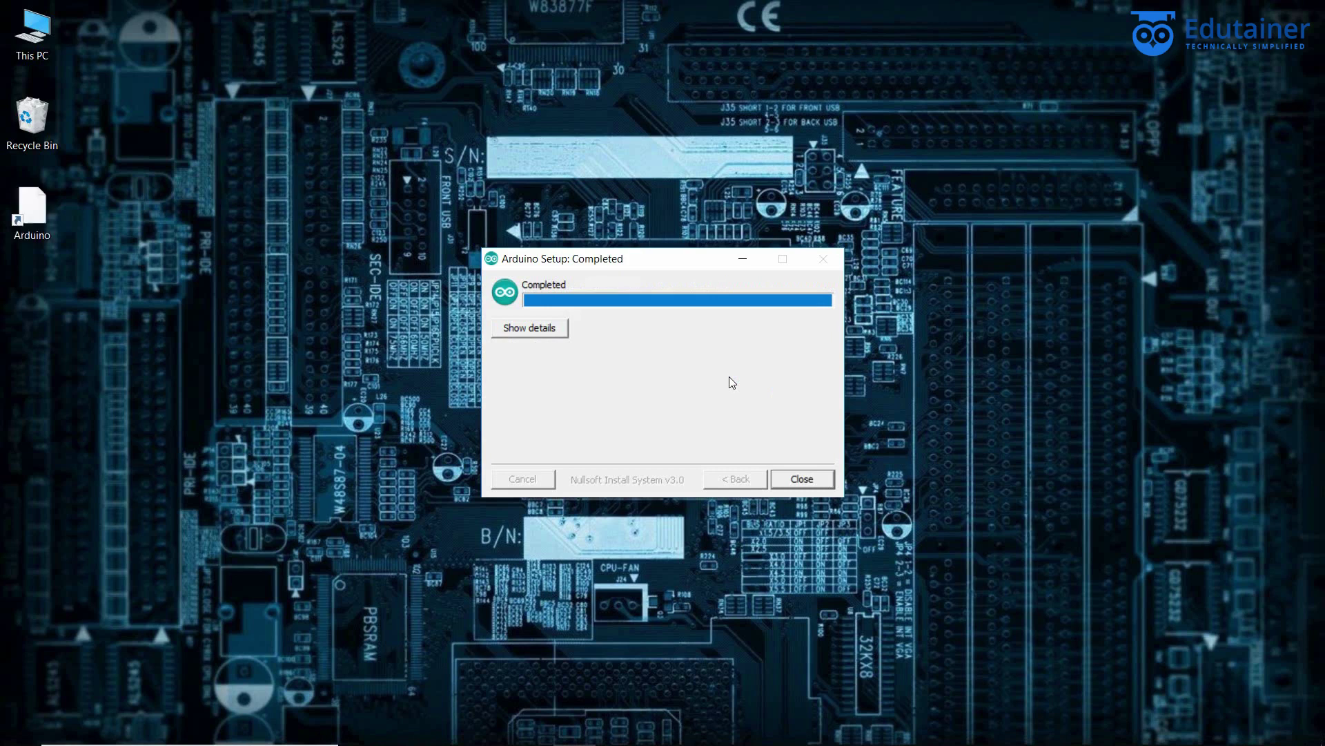
{"action": "left_click", "coordinate": [813, 481]}
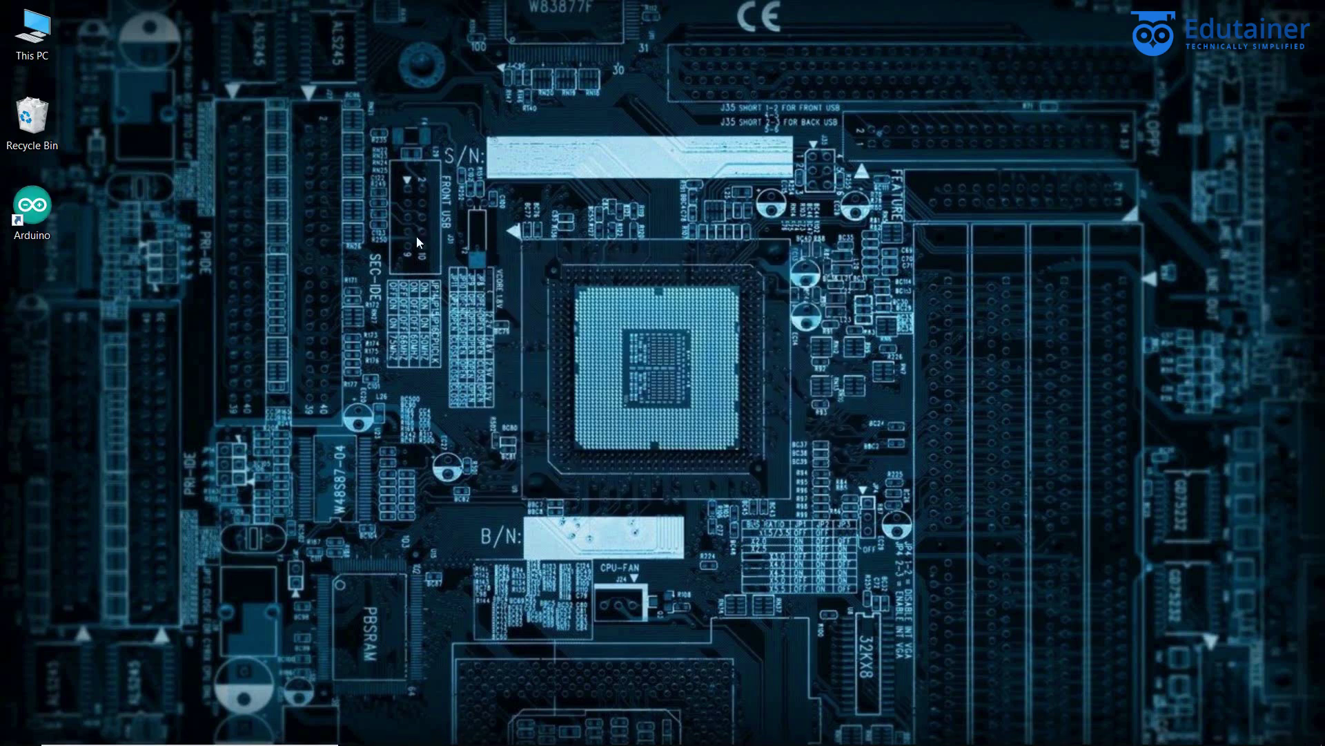
Launch Arduino IDE 1.8.8 from the desktop shortcut and maximize the sketch_dec21a window
{"action": "double_click", "coordinate": [15, 228]}
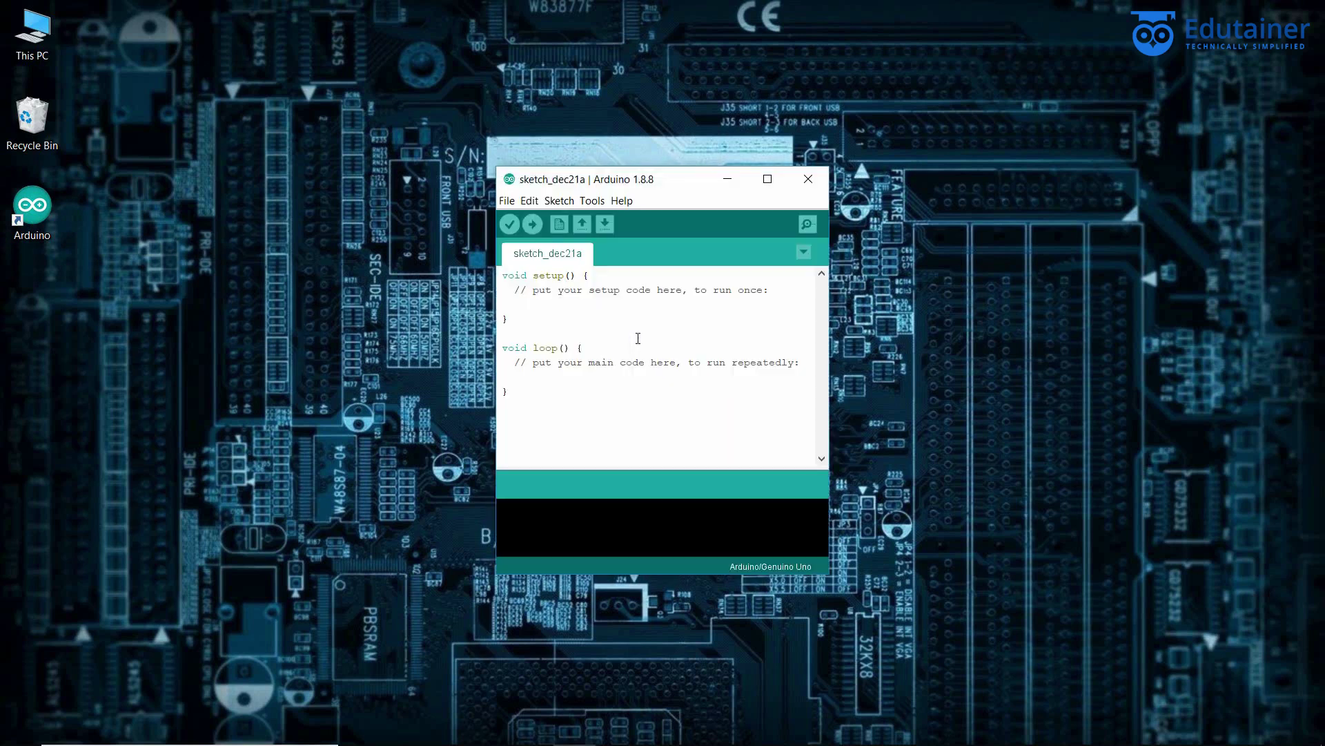
{"action": "left_click", "coordinate": [767, 178]}
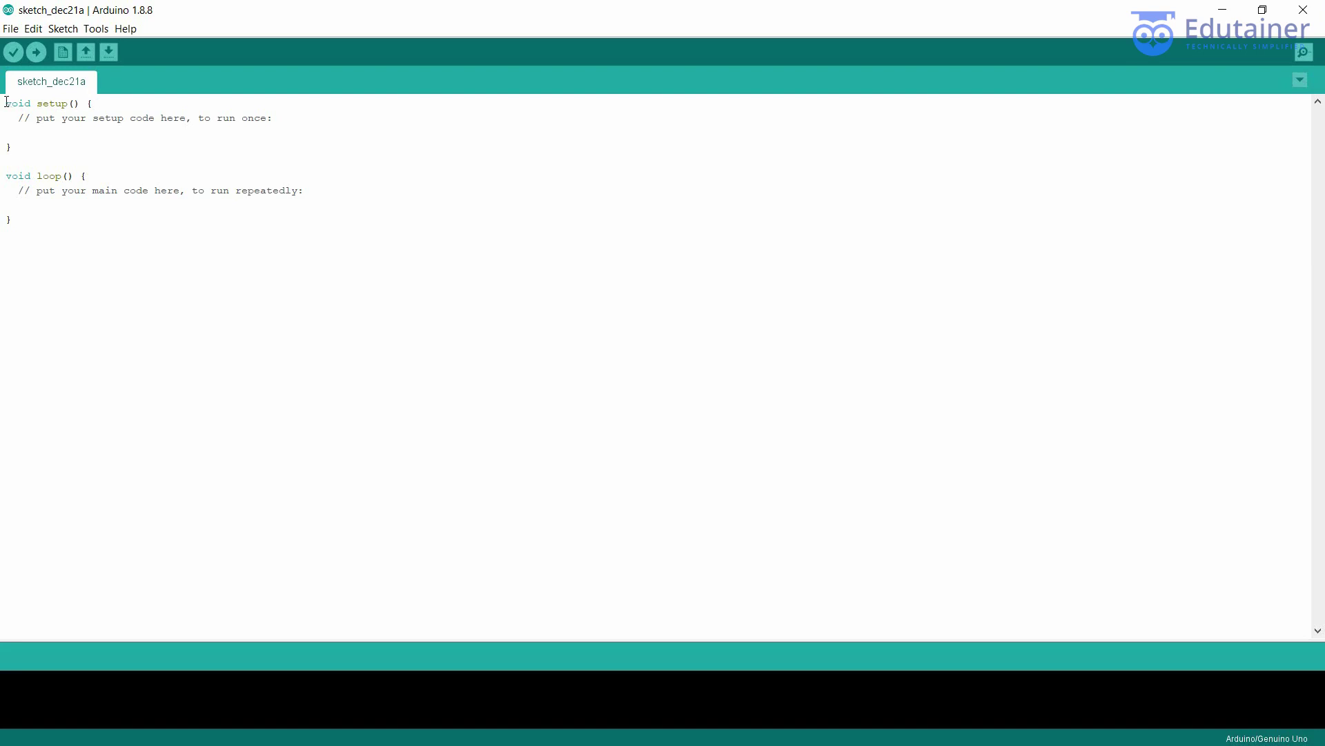
Walk through the setup() and loop() template code, then start a new blank sketch_dec21b
{"action": "left_click_drag", "start_coordinate": [6, 104], "coordinate": [104, 118]}
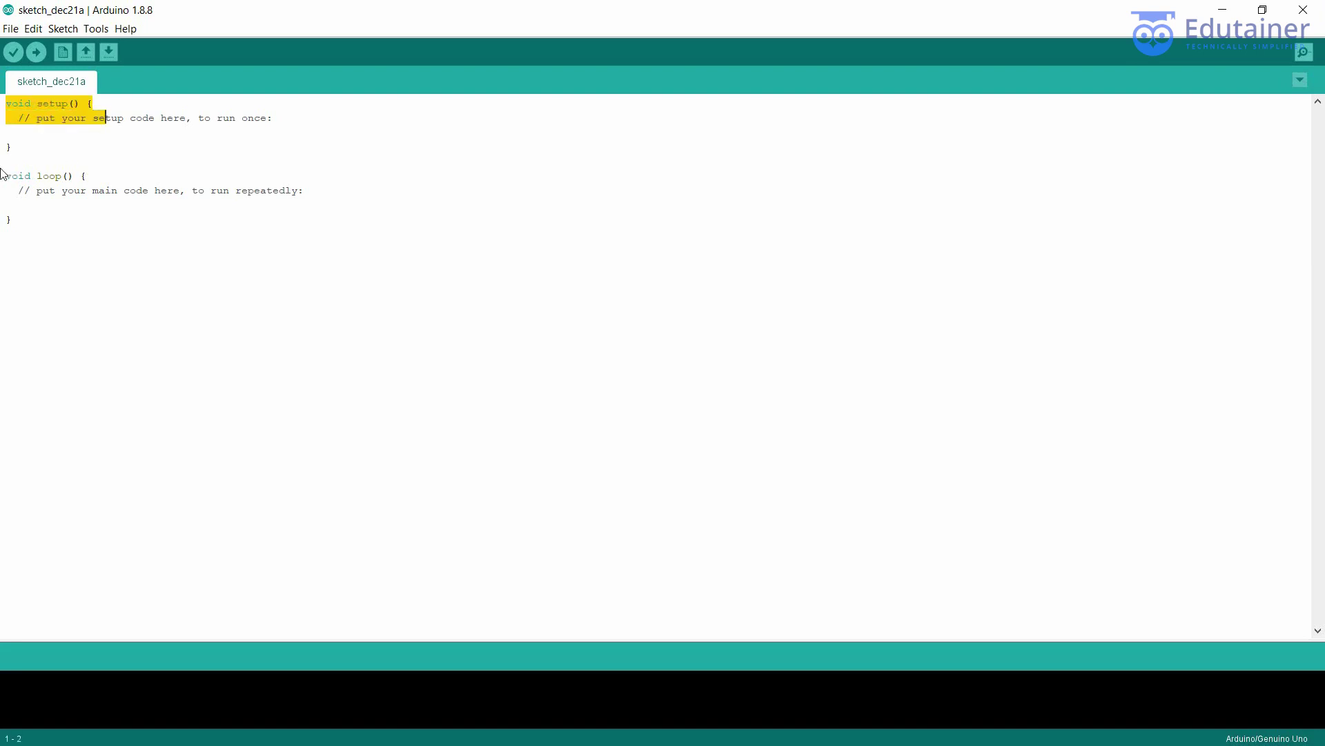
{"action": "left_click_drag", "start_coordinate": [6, 176], "coordinate": [88, 175]}
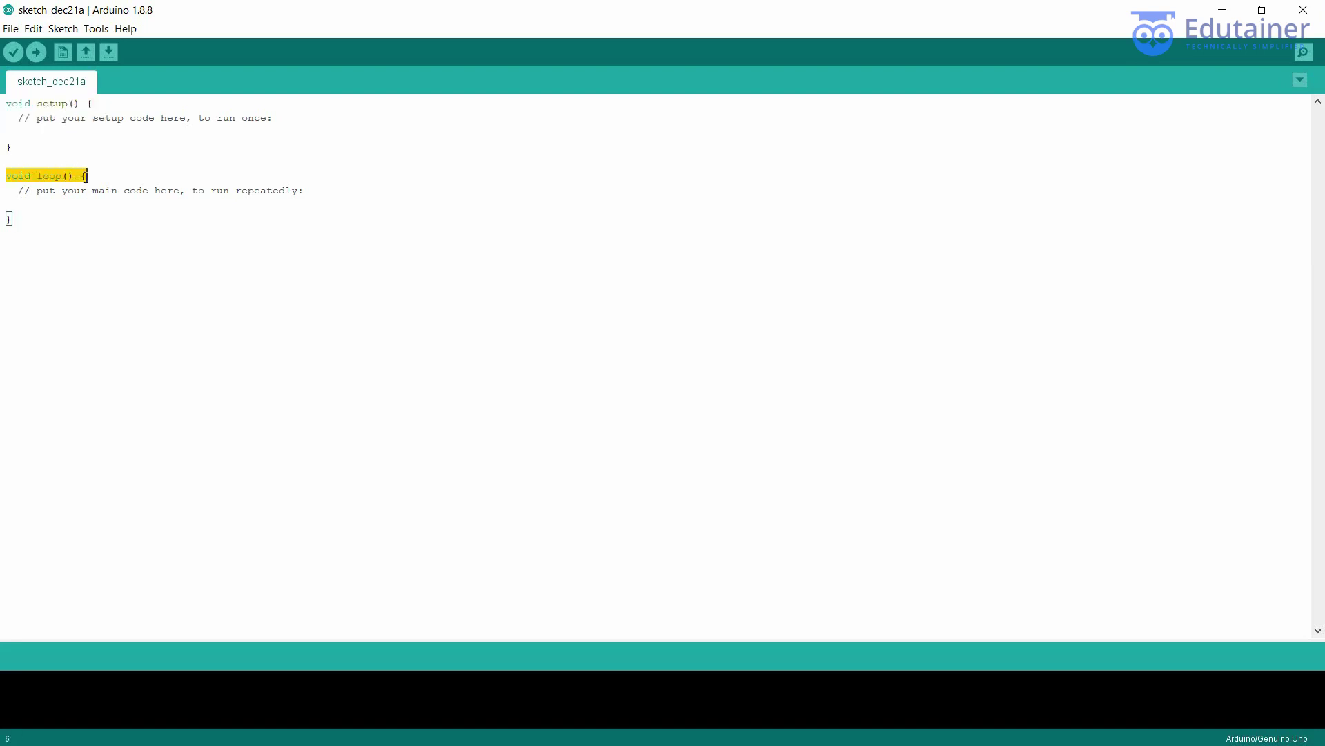
{"action": "left_click", "coordinate": [95, 218]}
{"action": "left_click", "coordinate": [297, 107]}
{"action": "left_click", "coordinate": [297, 122]}
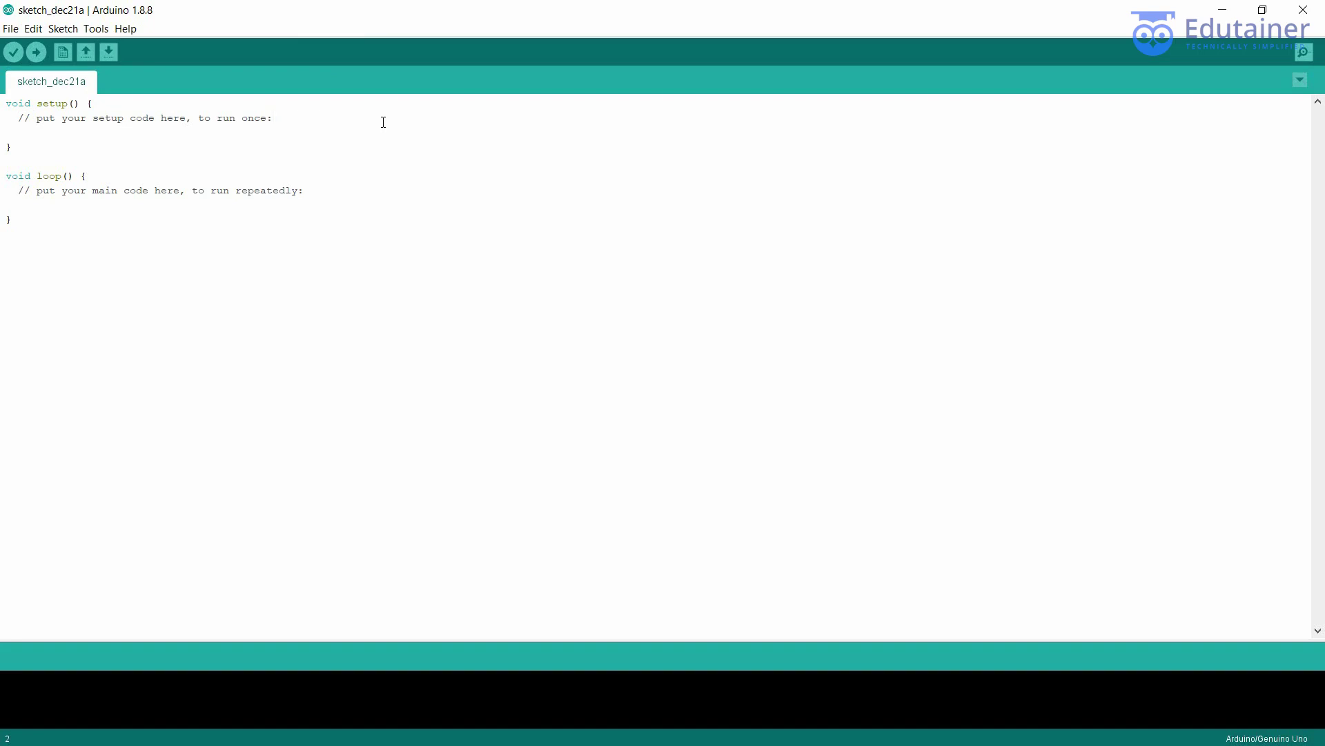
{"action": "left_click", "coordinate": [18, 118]}
{"action": "key", "text": "ctrl+n"}
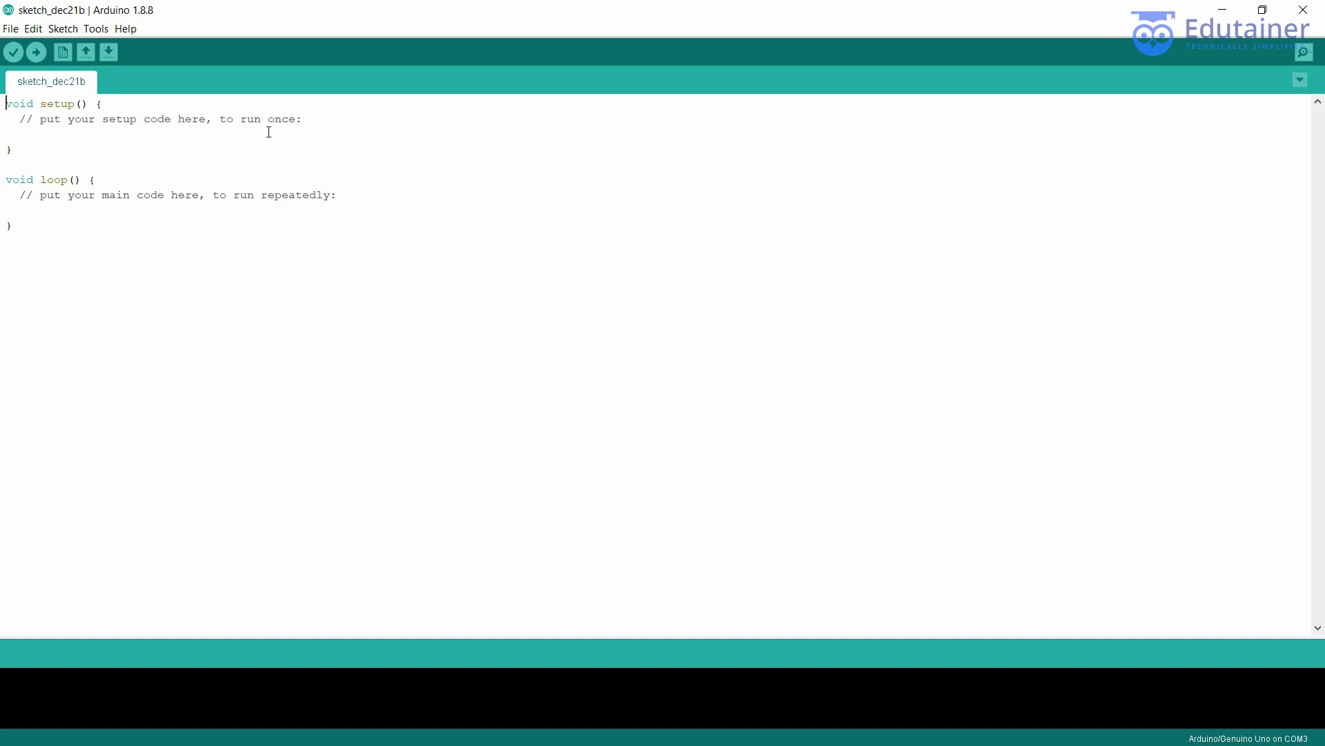
{"action": "left_click", "coordinate": [320, 126]}
{"action": "left_click", "coordinate": [96, 30]}
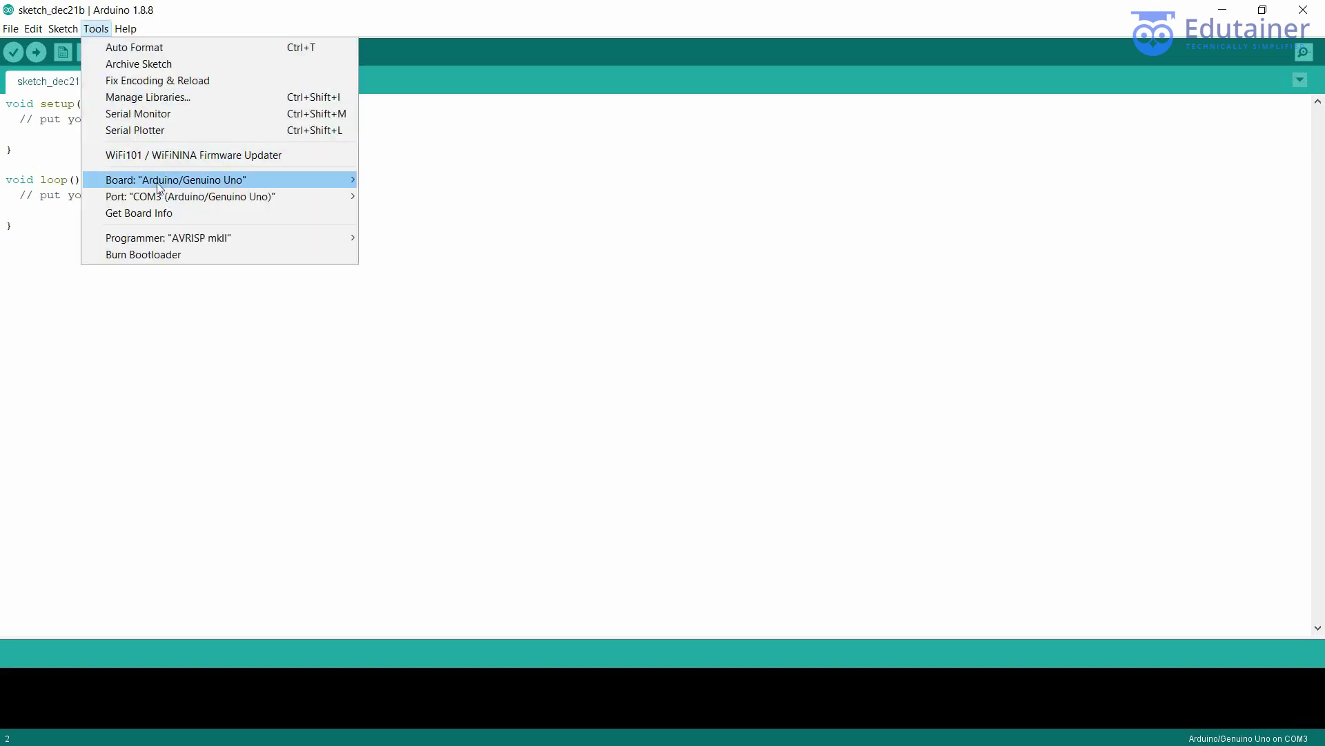
{"action": "mouse_move", "coordinate": [156, 193]}
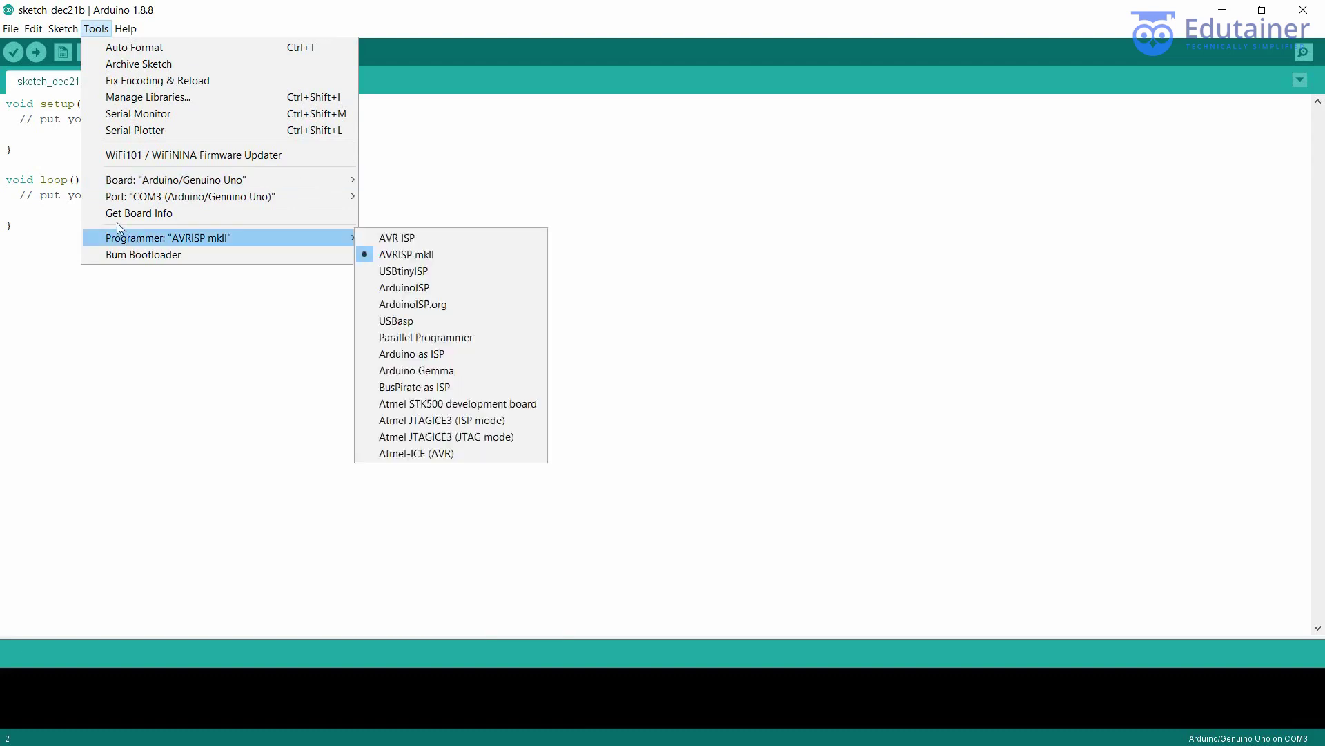
{"action": "mouse_move", "coordinate": [294, 196]}
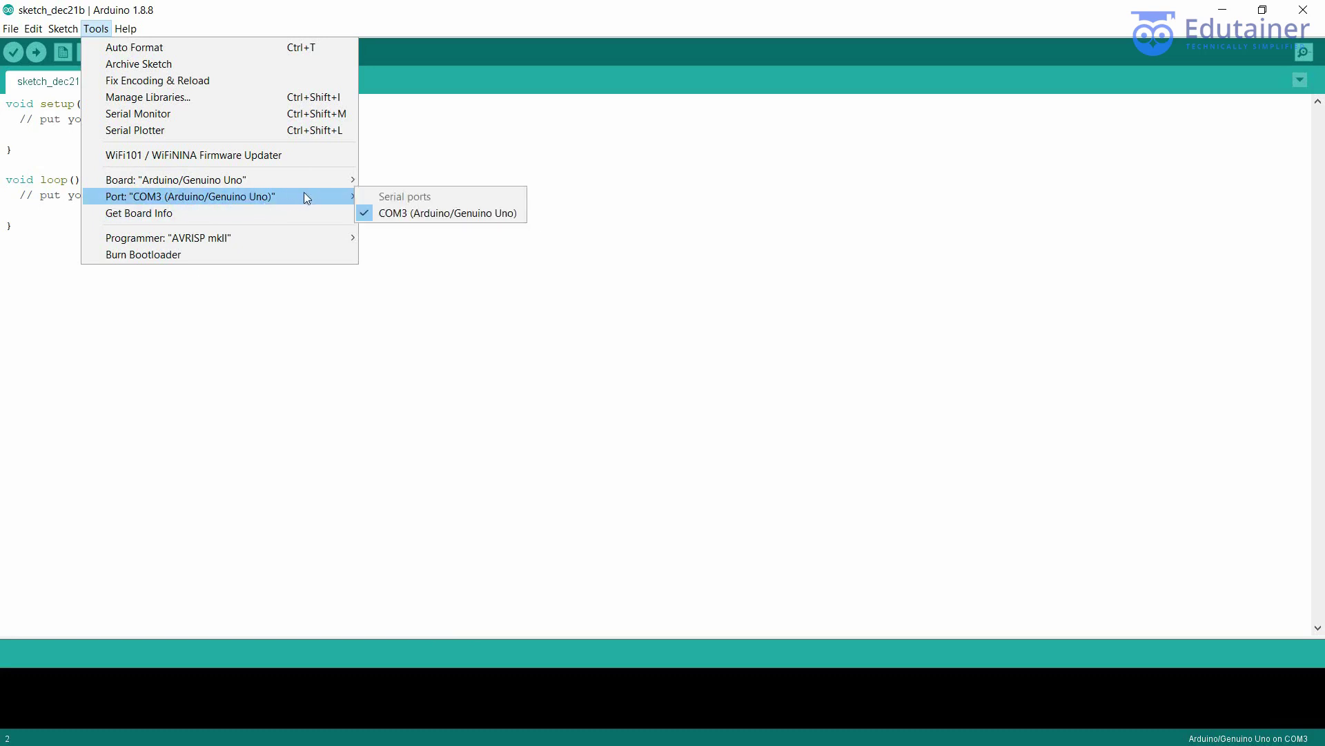
{"action": "mouse_move", "coordinate": [229, 186]}
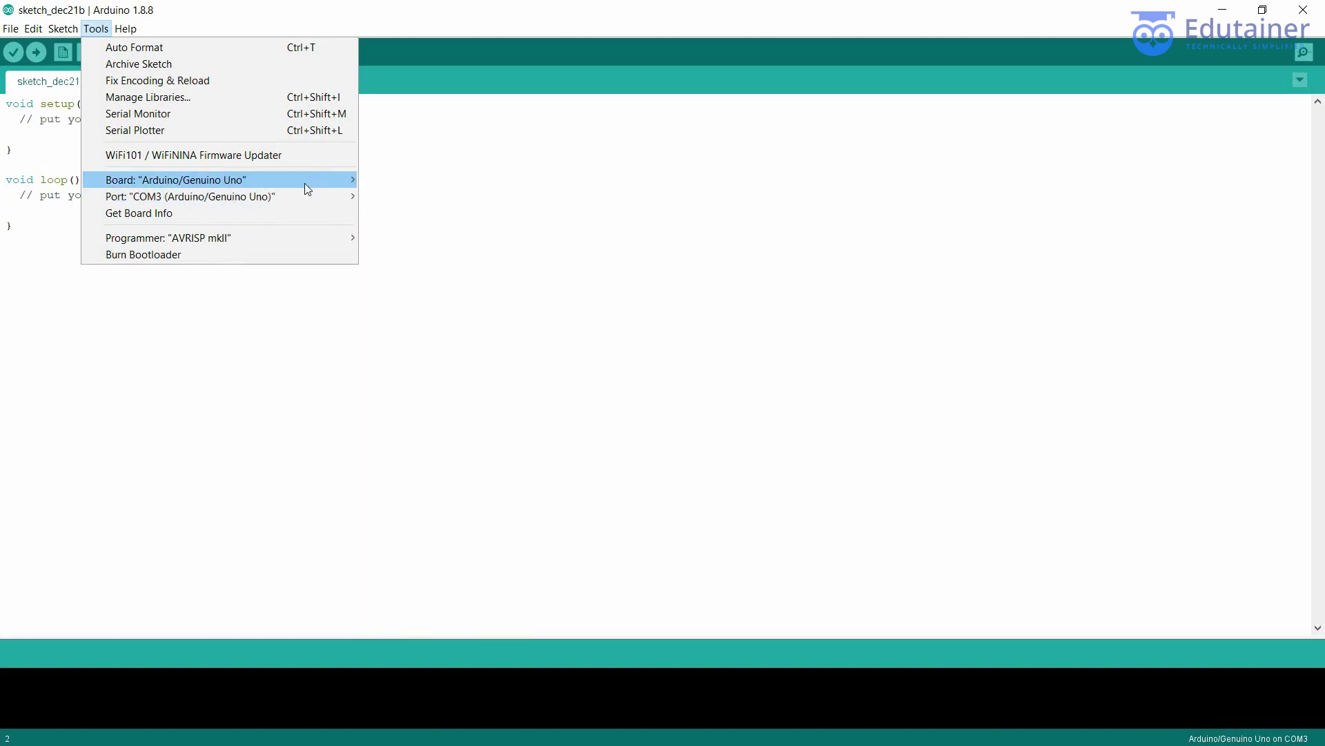
{"action": "left_click", "coordinate": [124, 378]}
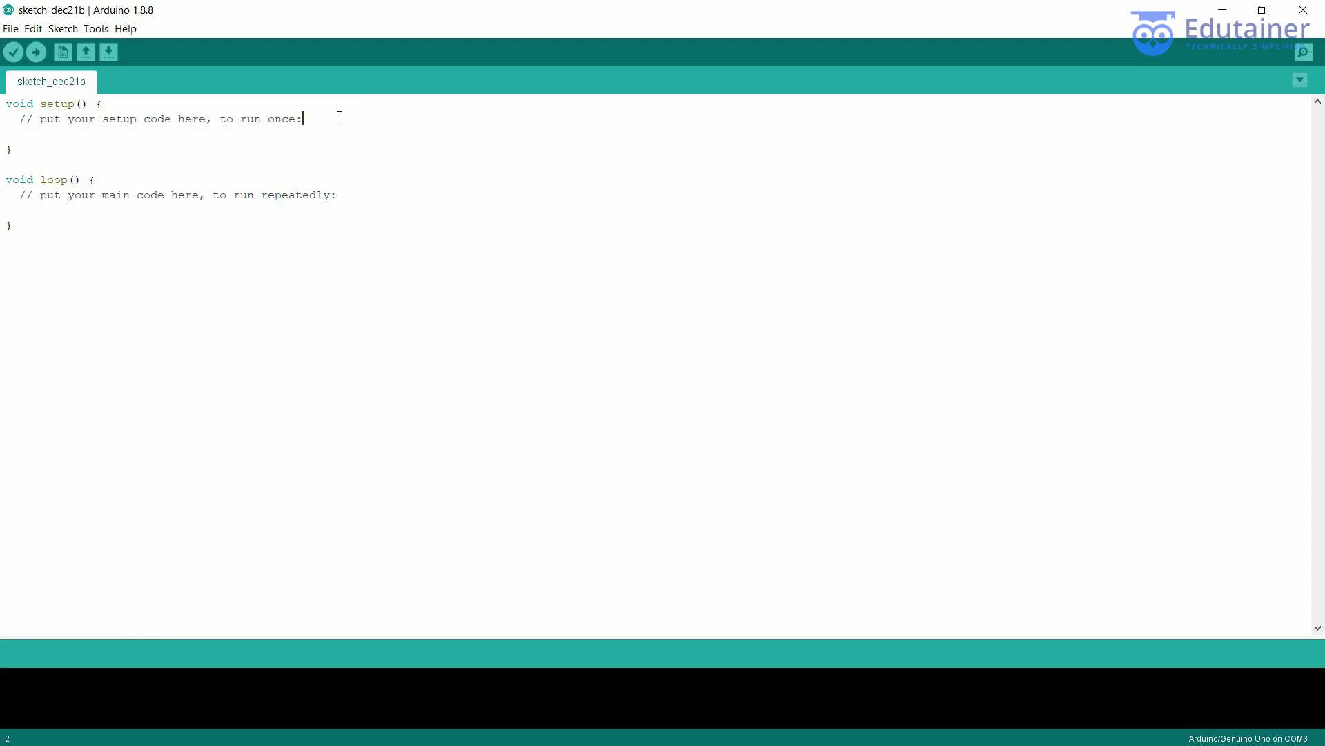
Add Serial.begin(9600); on a new line inside setup()
{"action": "key", "text": "Return"}
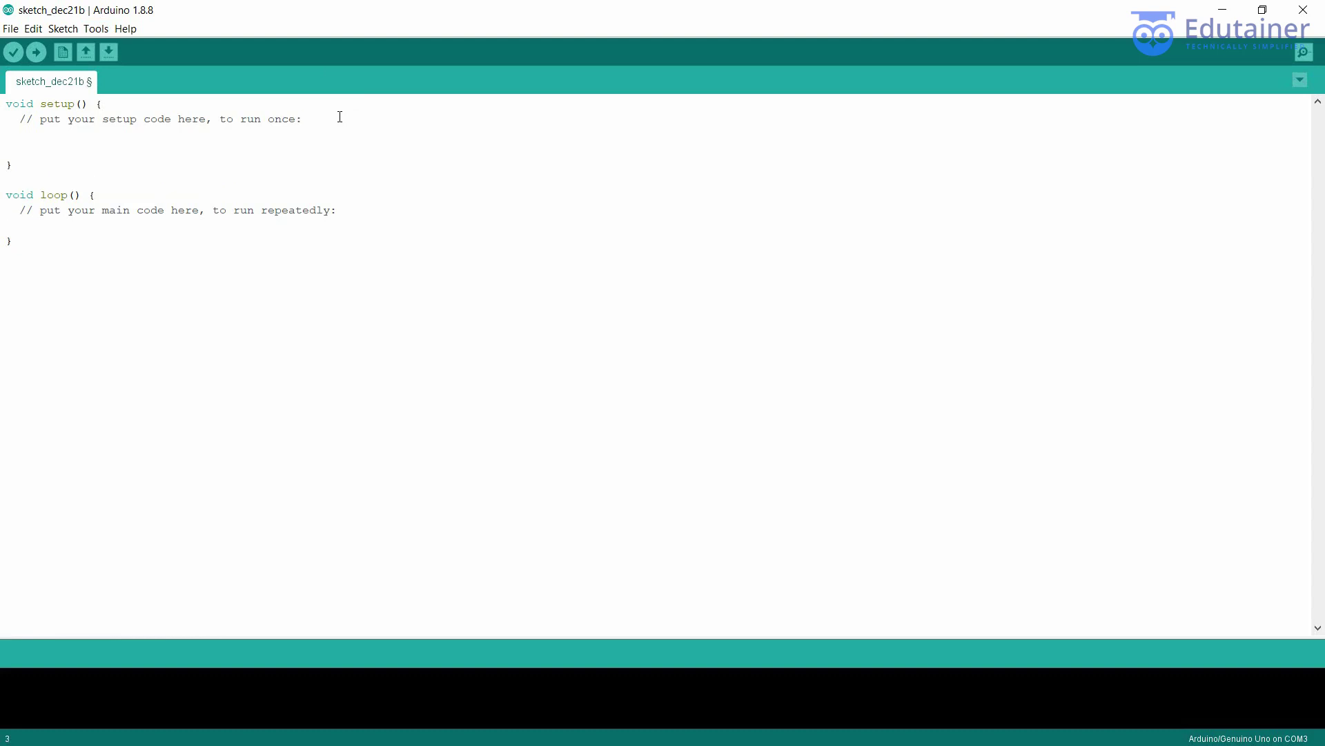
{"action": "type", "text": "Serial.begin()"}
{"action": "key", "text": "Left"}
{"action": "type", "text": "9600"}
{"action": "key", "text": "Right"}
{"action": "type", "text": ";"}
Add Serial.println("Welcome to Edutainer"); inside loop()
{"action": "left_click", "coordinate": [371, 216]}
{"action": "type", "text": "Serial.print"}
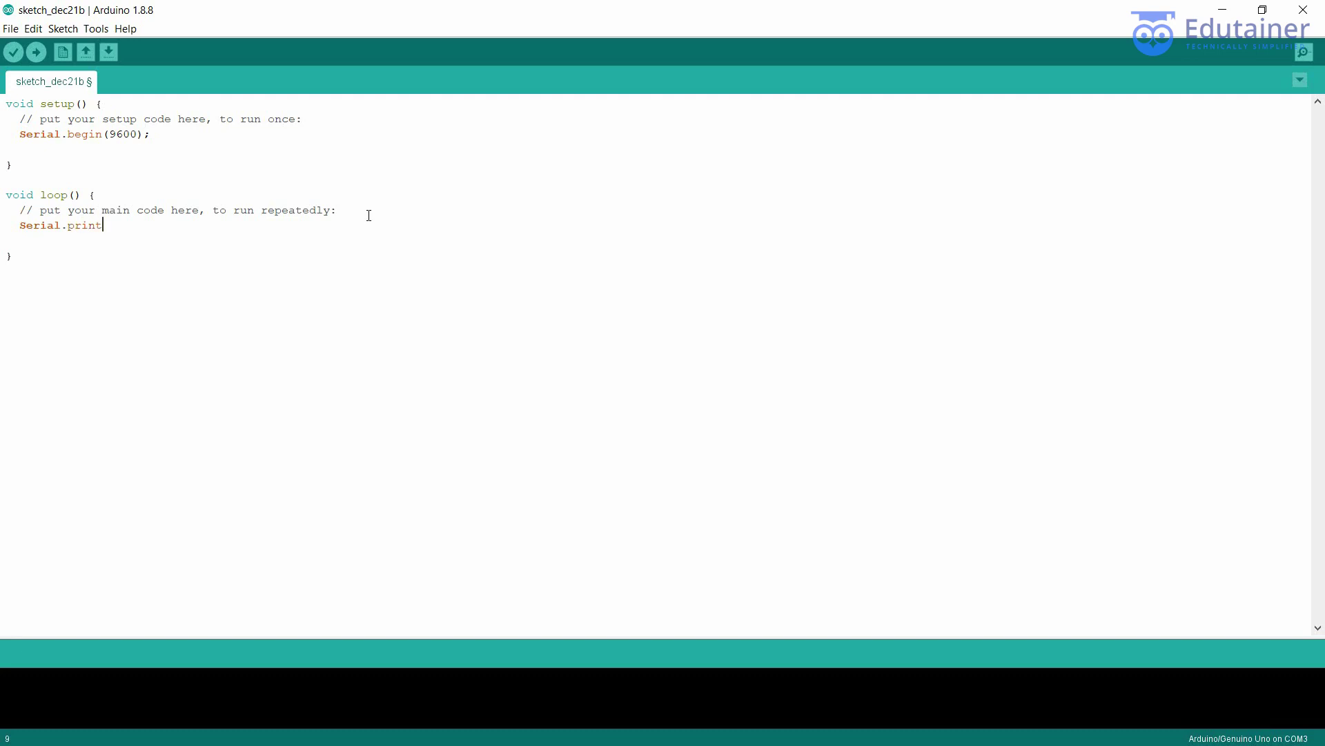
{"action": "type", "text": "ln()\"\""}
{"action": "key", "text": "Left"}
{"action": "type", "text": "Welcome to Edutainer"}
{"action": "key", "text": "Right"}
{"action": "key", "text": "Right"}
{"action": "type", "text": ";"}
Verify and upload the unsaved sketch to the Uno, declining both save prompts
{"action": "left_click", "coordinate": [19, 58]}
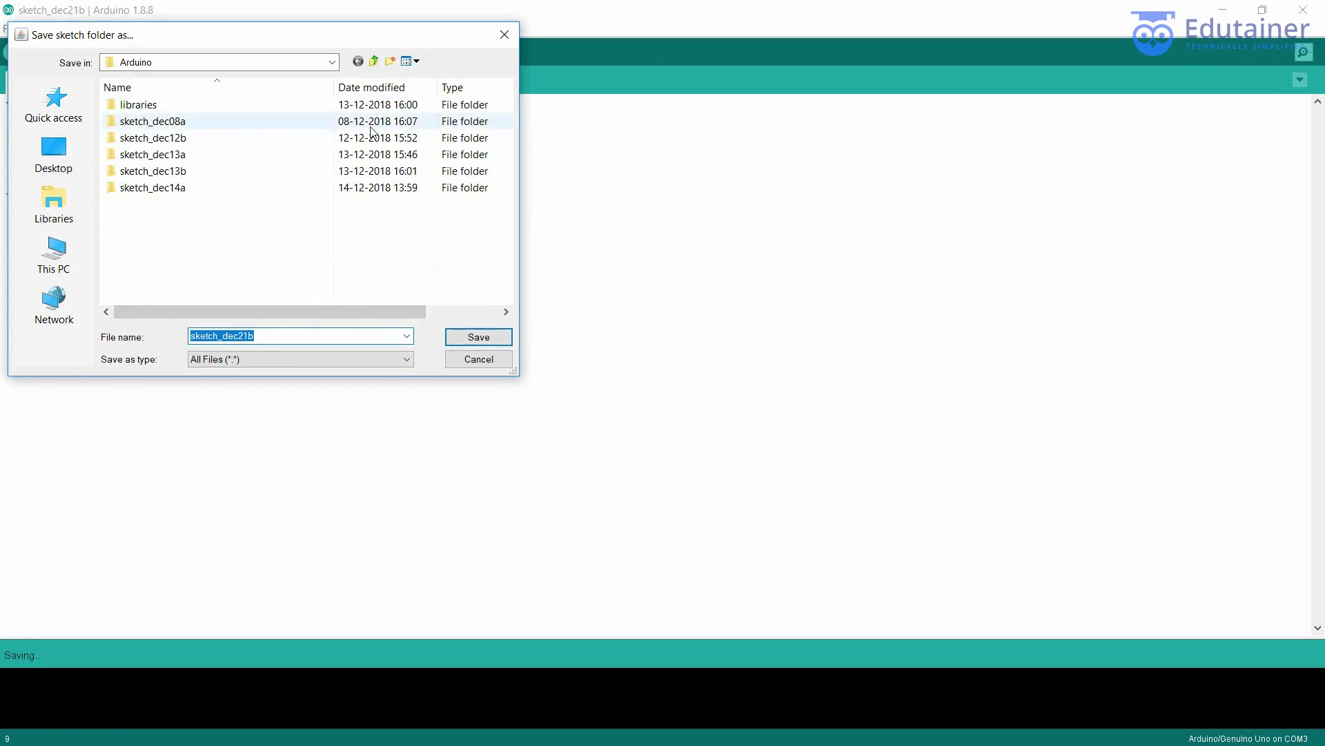
{"action": "left_click", "coordinate": [464, 363]}
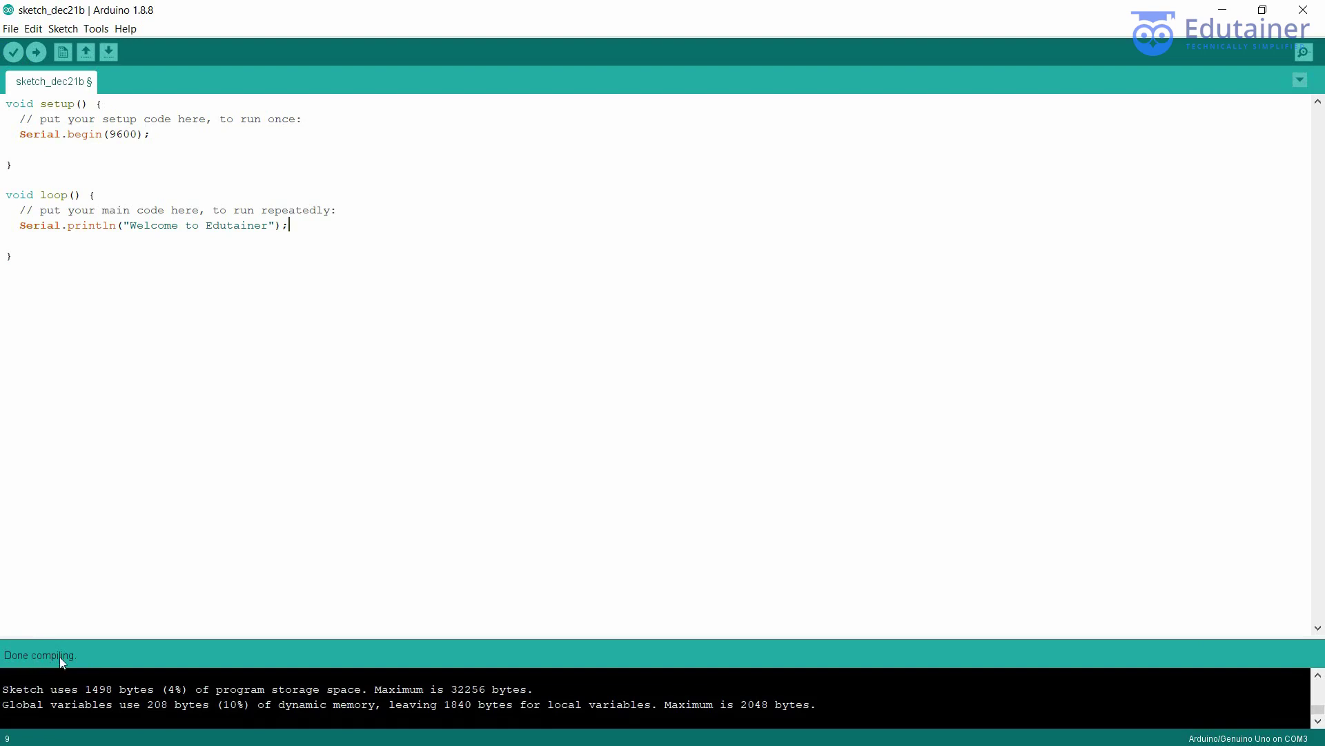
{"action": "left_click", "coordinate": [36, 55]}
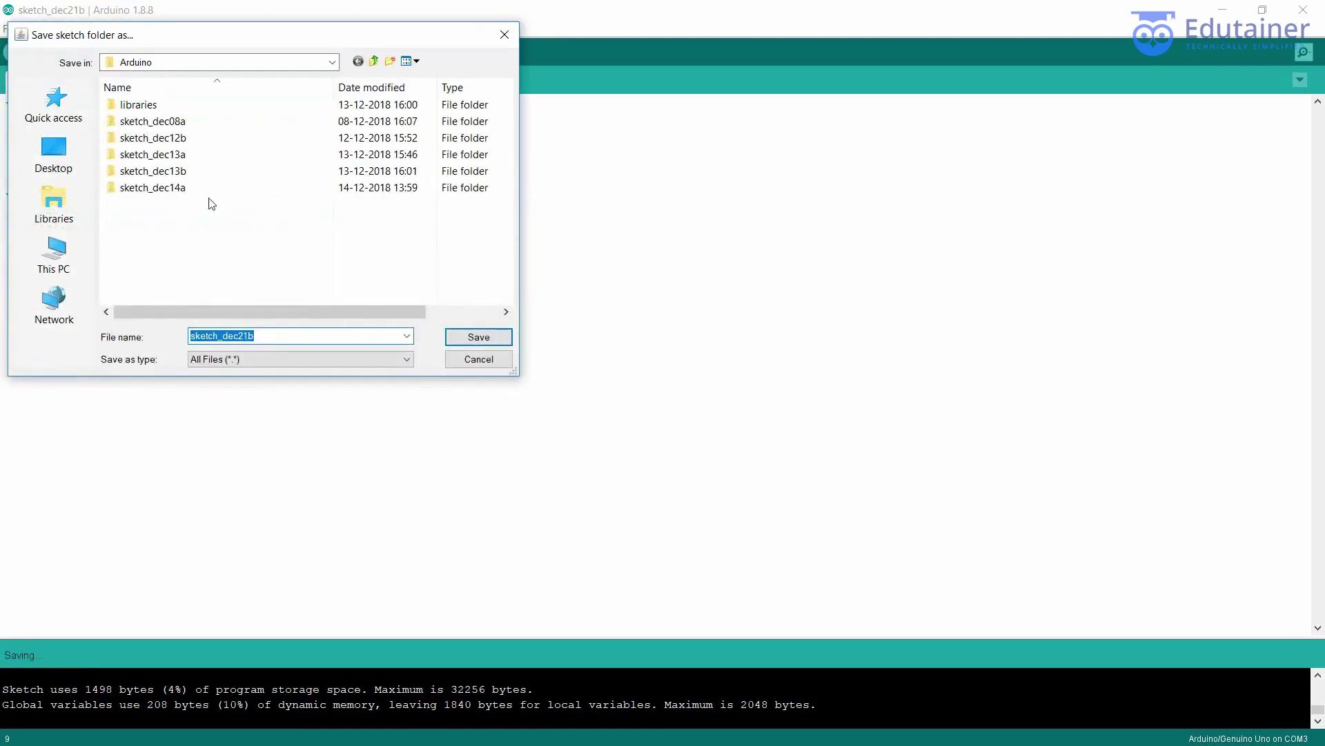
{"action": "left_click", "coordinate": [479, 360]}
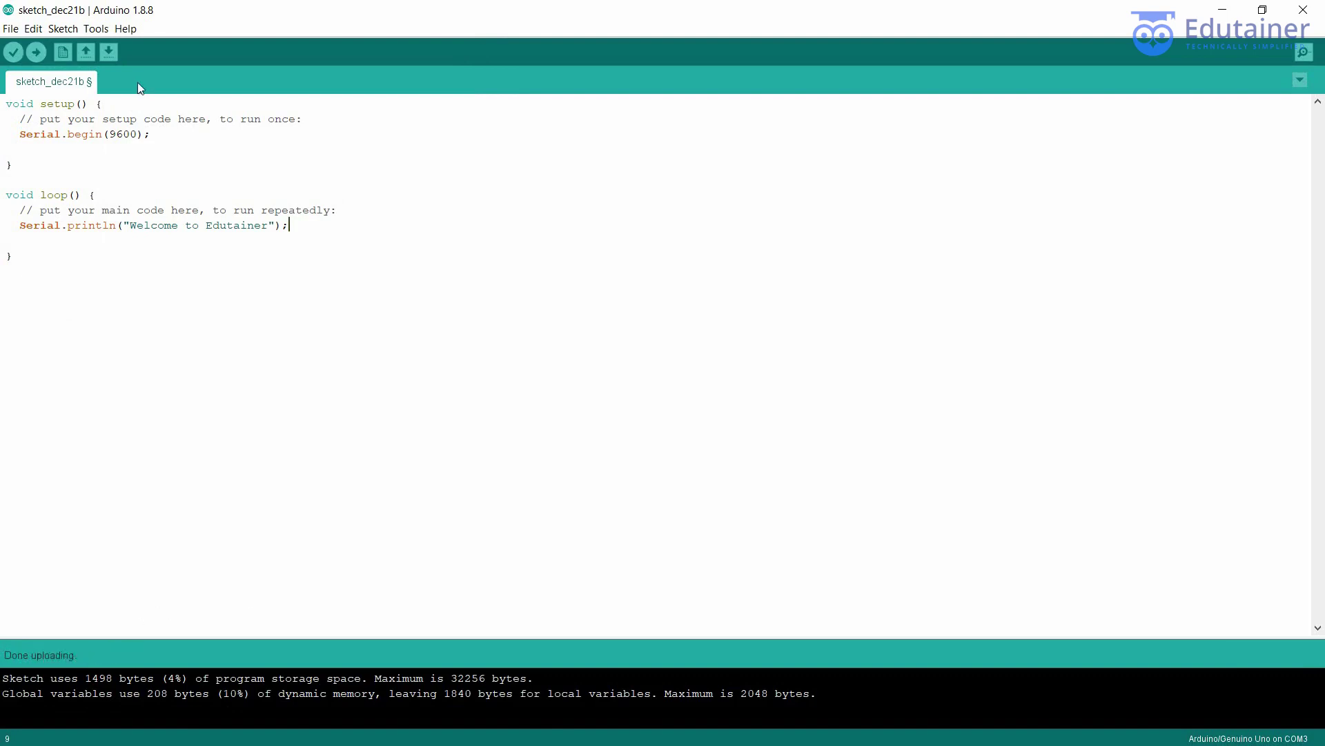
Open the COM3 Serial Monitor at 9600 baud and move its window higher
{"action": "left_click", "coordinate": [96, 29]}
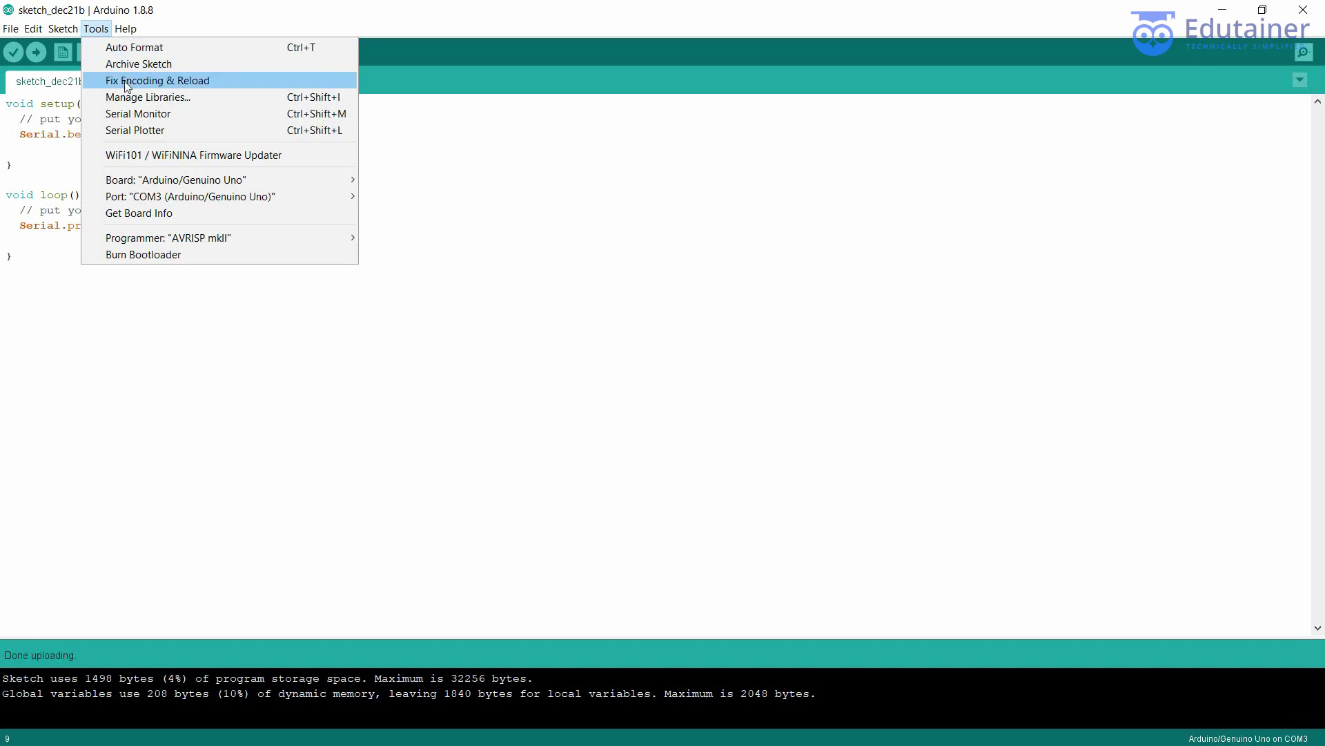
{"action": "left_click", "coordinate": [153, 114]}
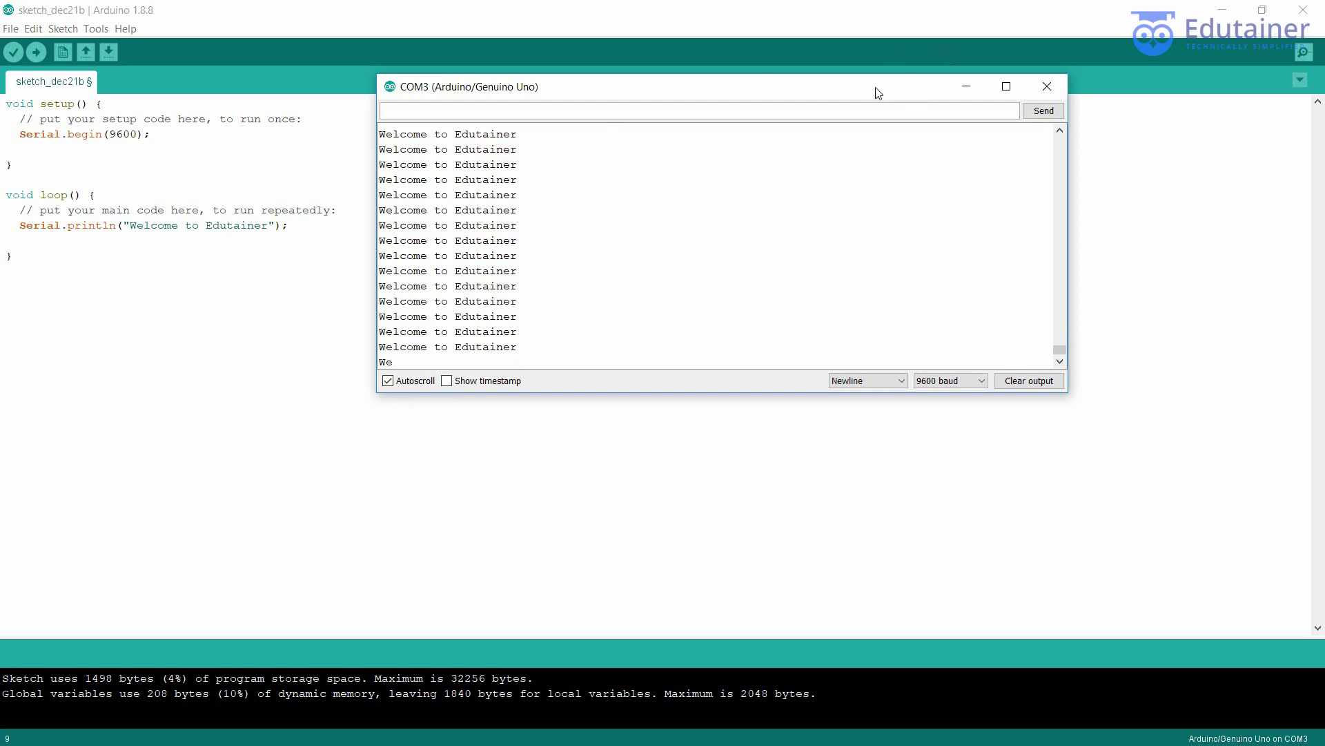
{"action": "left_click_drag", "start_coordinate": [867, 89], "coordinate": [865, 79]}
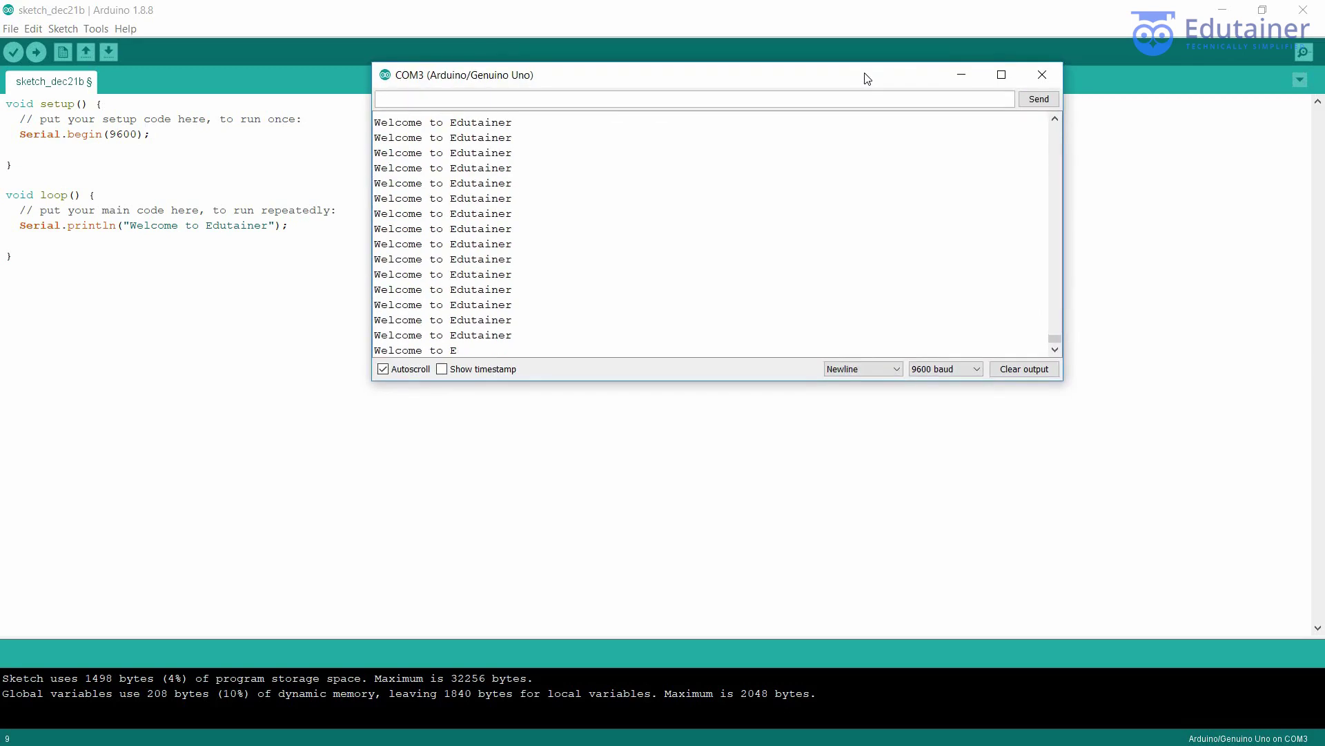